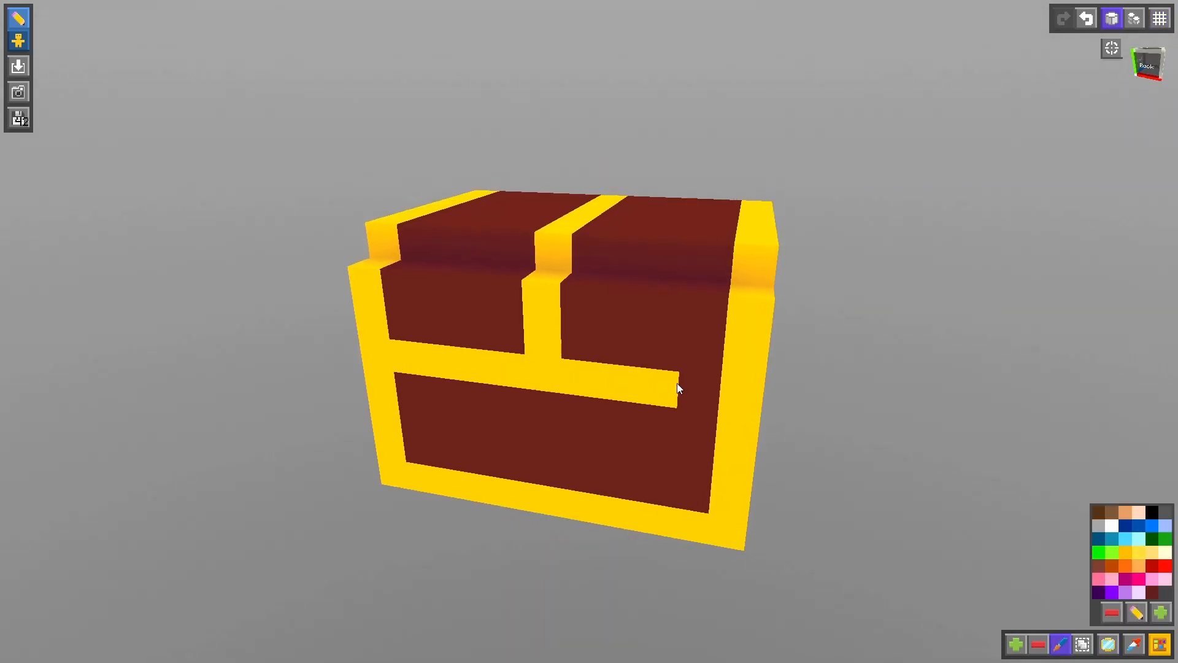
# - Paint the block at the centre of the treasure chest's front gold band white
pyautogui.moveTo(677, 383); pyautogui.dragTo(700, 392)
pyautogui.click(1112, 526)
pyautogui.click(544, 374)
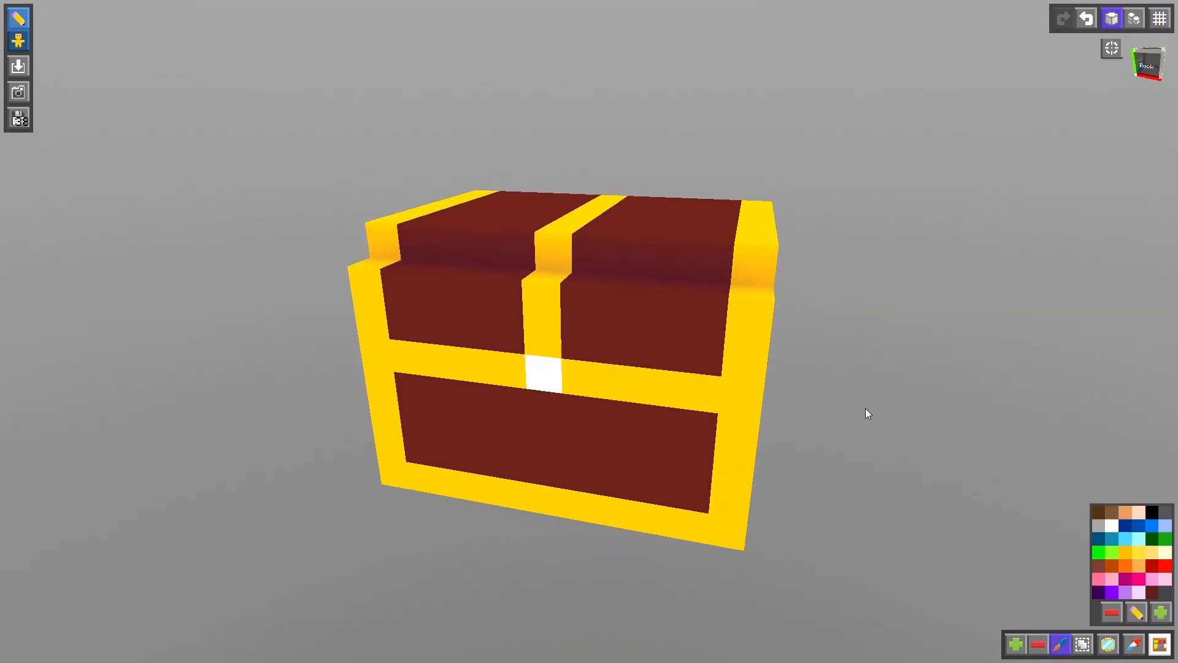
pyautogui.moveTo(866, 407)
pyautogui.mouseDown(button='middle')
pyautogui.moveTo(919, 405)
pyautogui.moveTo(931, 429)
pyautogui.mouseUp(button='middle')
pyautogui.scroll(-5, 931, 428)
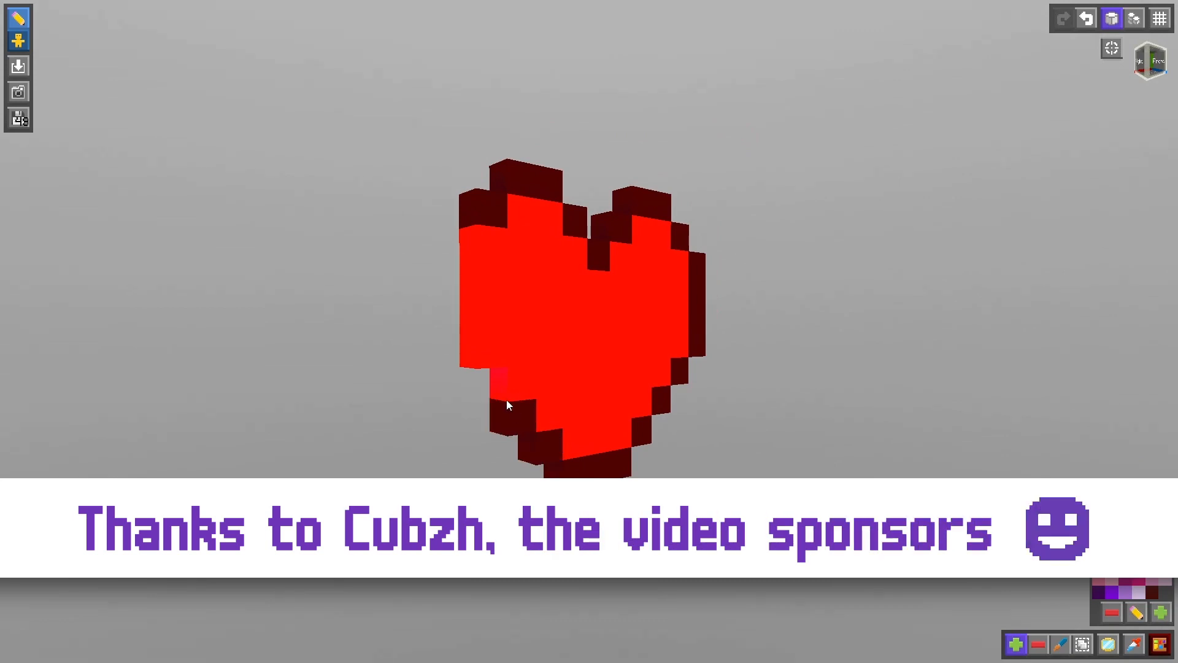
# - Switch to face editing and add blocks across the flat red face on the side of the heart
pyautogui.click(1134, 19)
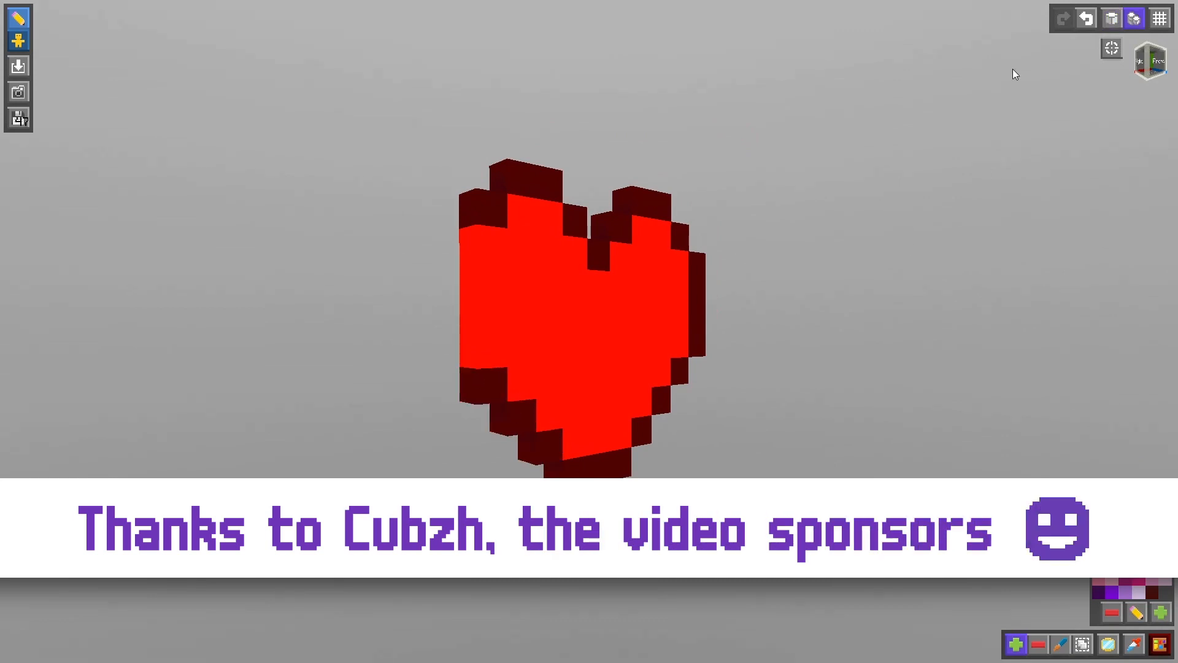
pyautogui.click(470, 303)
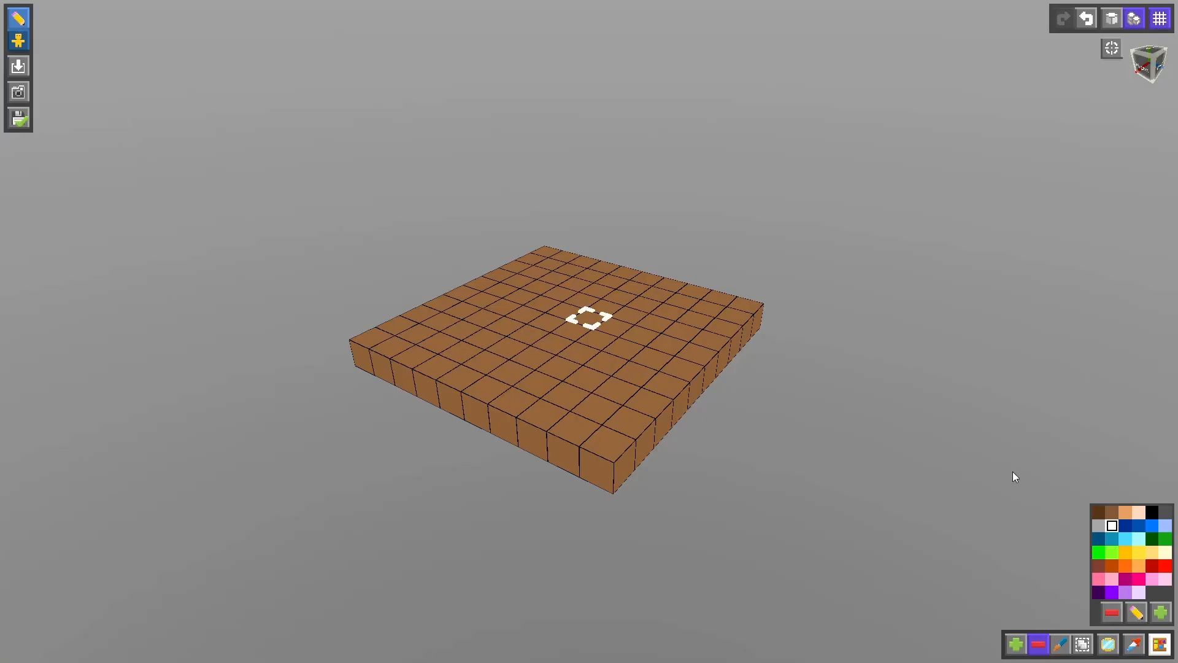
# - Extend the flat brown slab upward into a cube and add cream snout blocks to its front face
pyautogui.moveTo(588, 289); pyautogui.dragTo(587, 102)
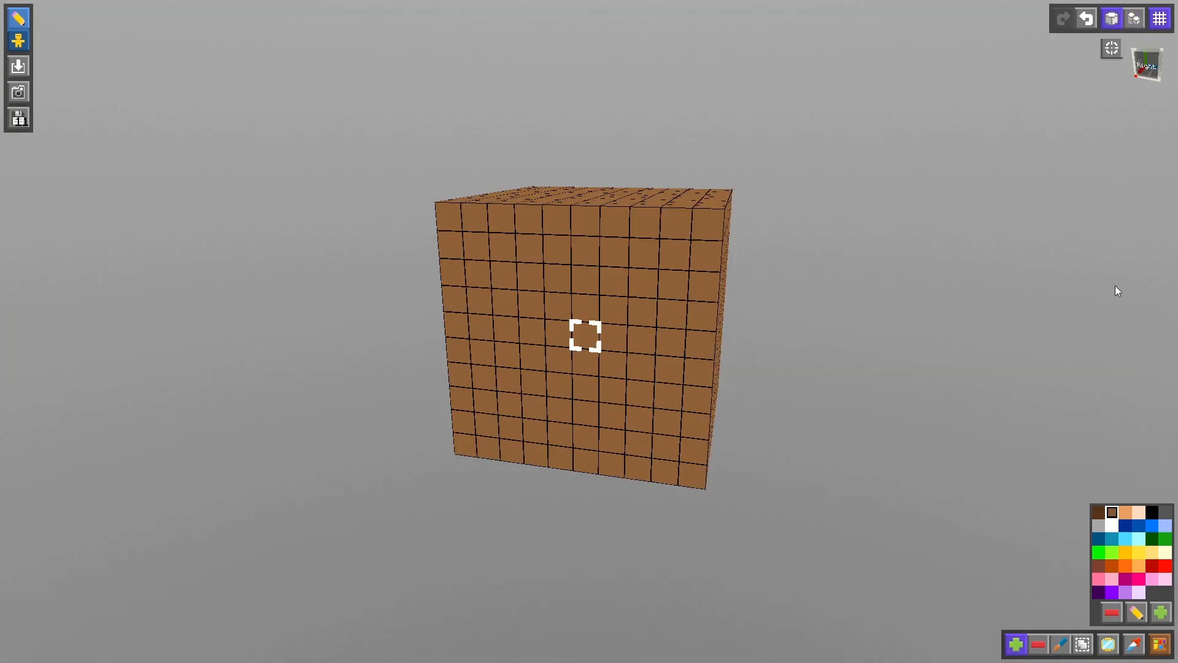
pyautogui.click(1138, 512)
pyautogui.click(580, 438)
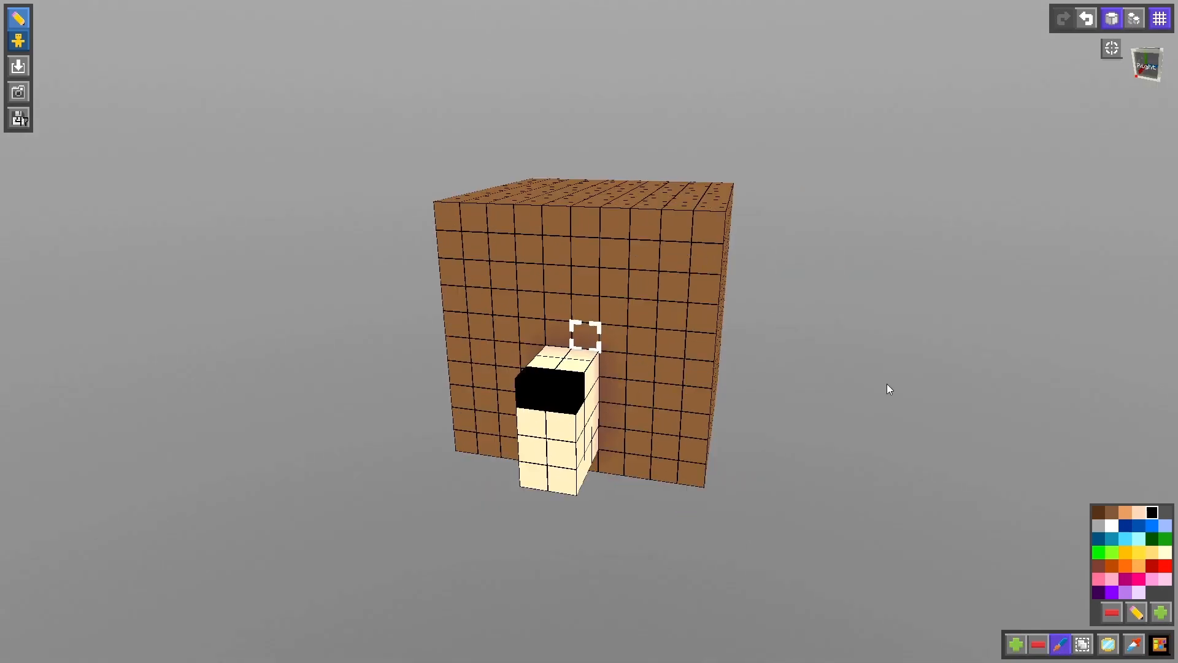
# - Paint a black eye above the bear's snout and build brown ears on top of the head
pyautogui.click(642, 322)
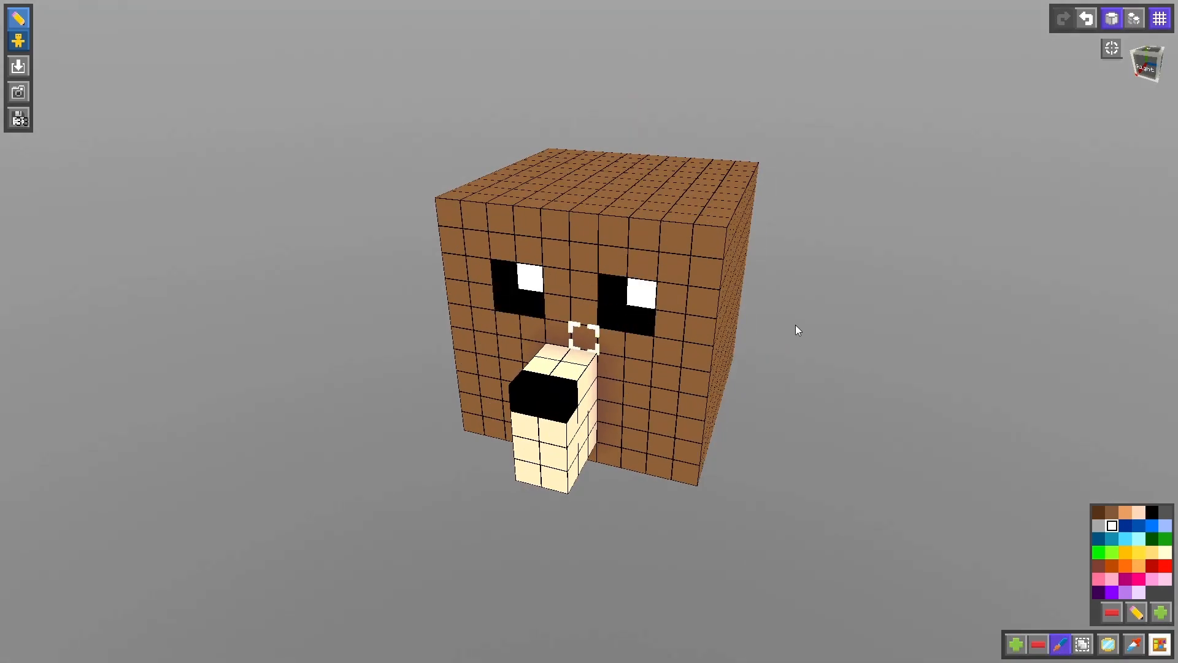
pyautogui.moveTo(795, 325); pyautogui.dragTo(809, 385, button='middle')
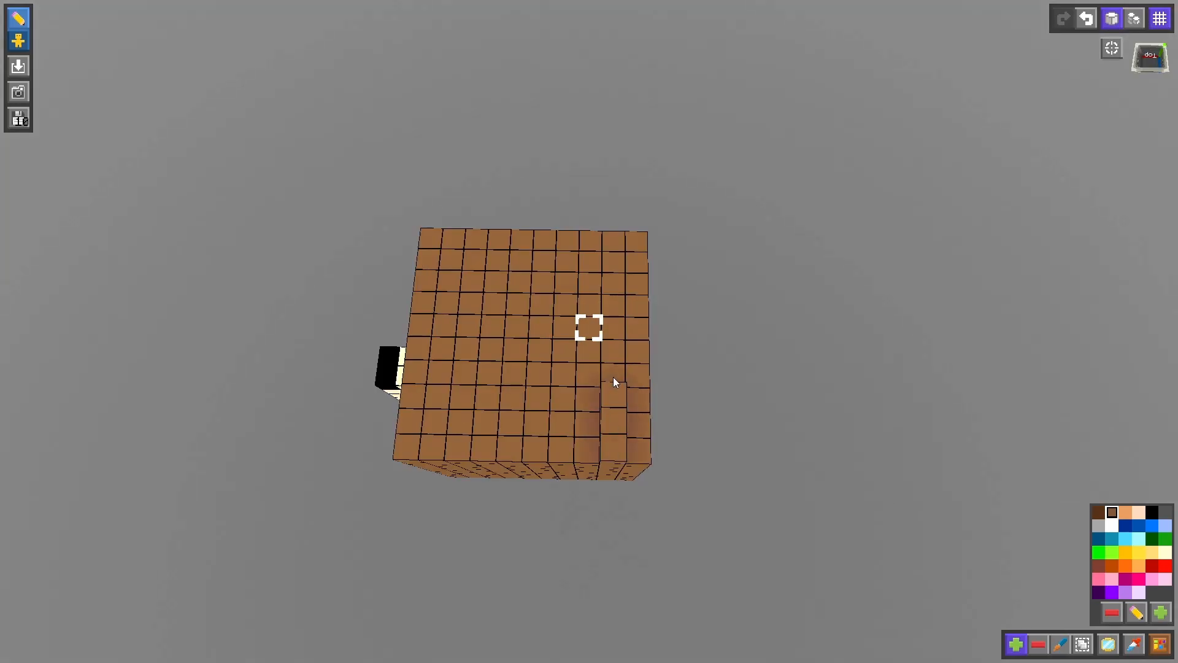
pyautogui.moveTo(613, 377); pyautogui.dragTo(637, 286)
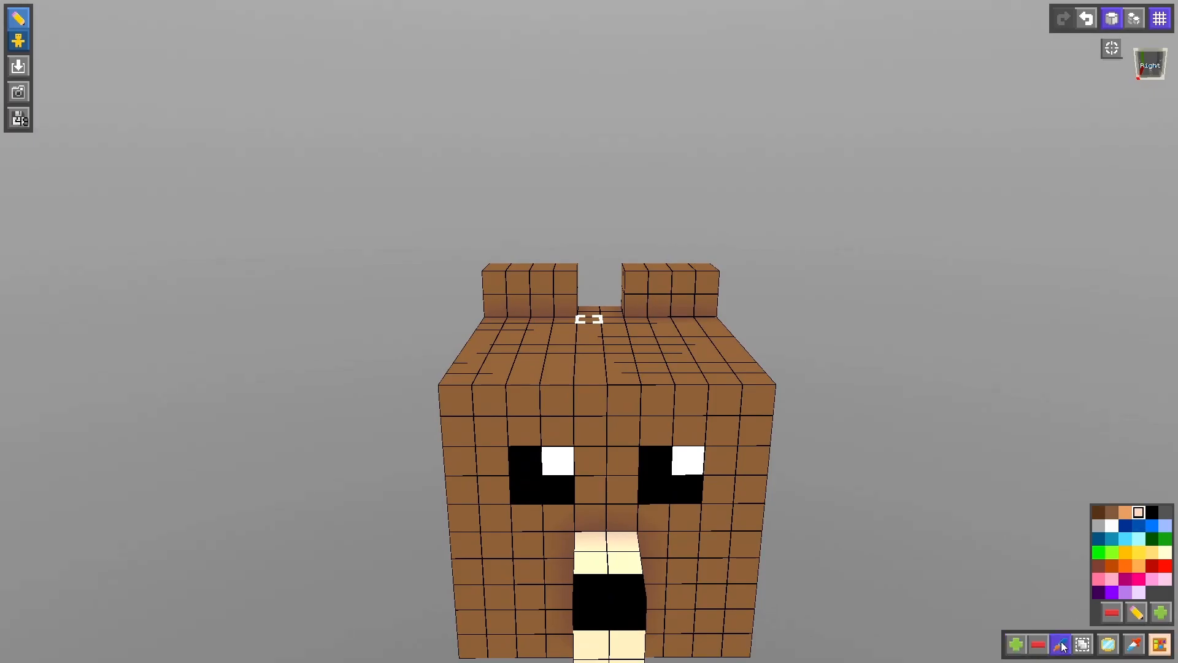
pyautogui.moveTo(829, 442); pyautogui.dragTo(898, 444, button='middle')
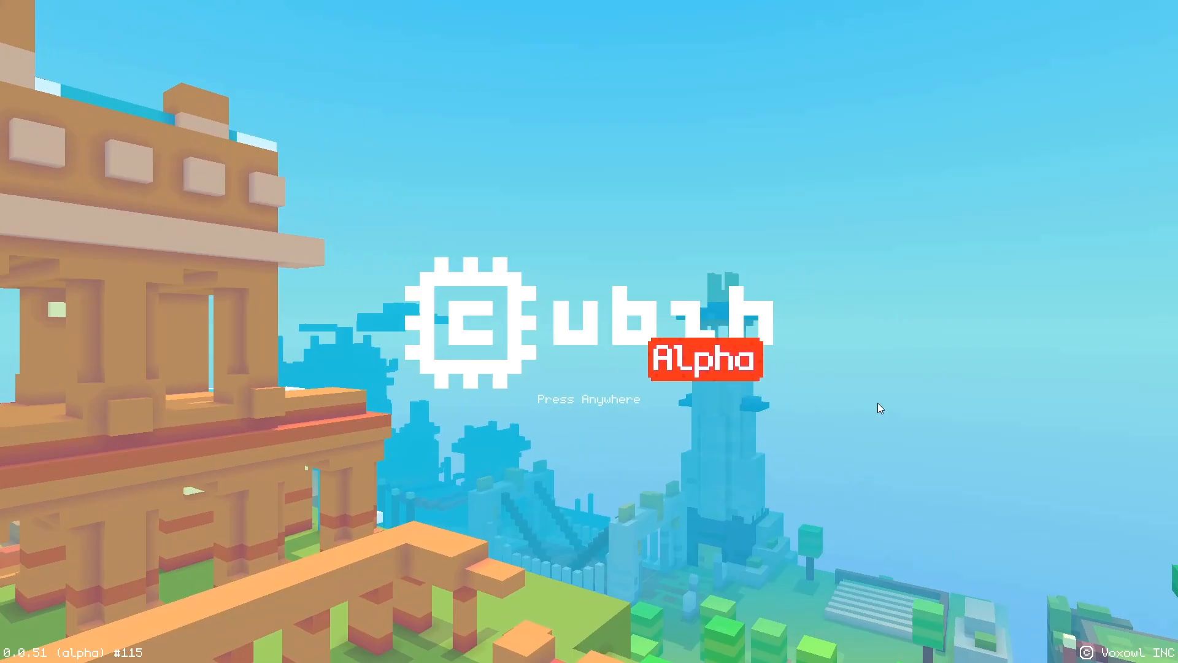
# - Enter Cubzh and create a new item named bearhead
pyautogui.click(878, 403)
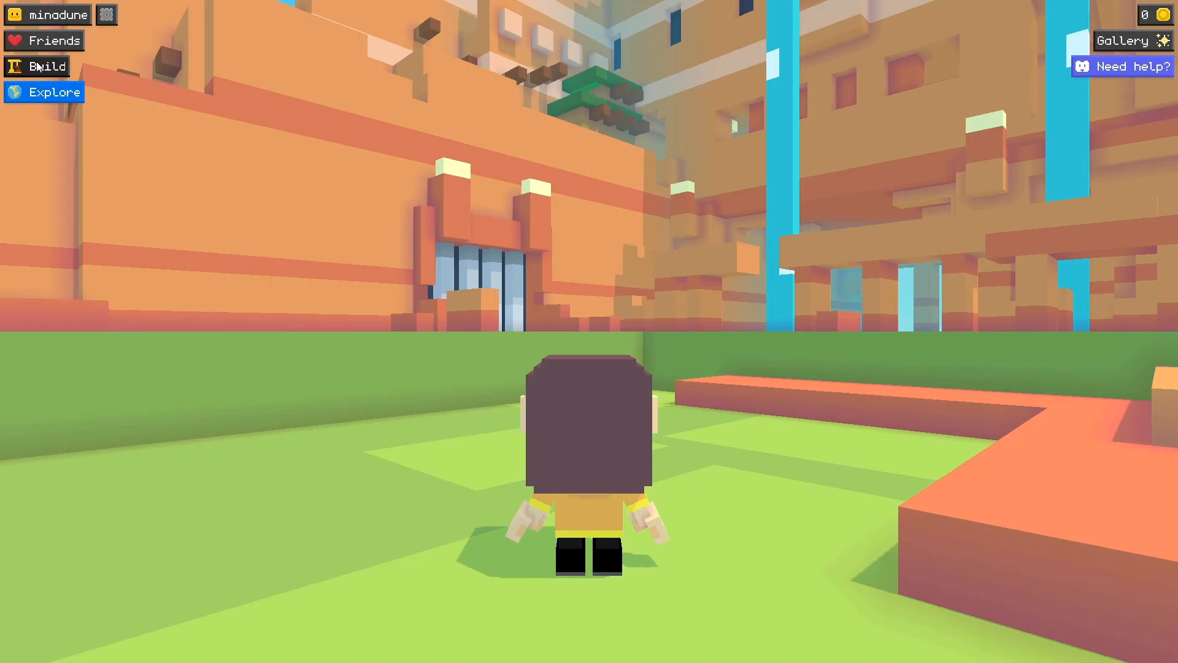
pyautogui.click(57, 98)
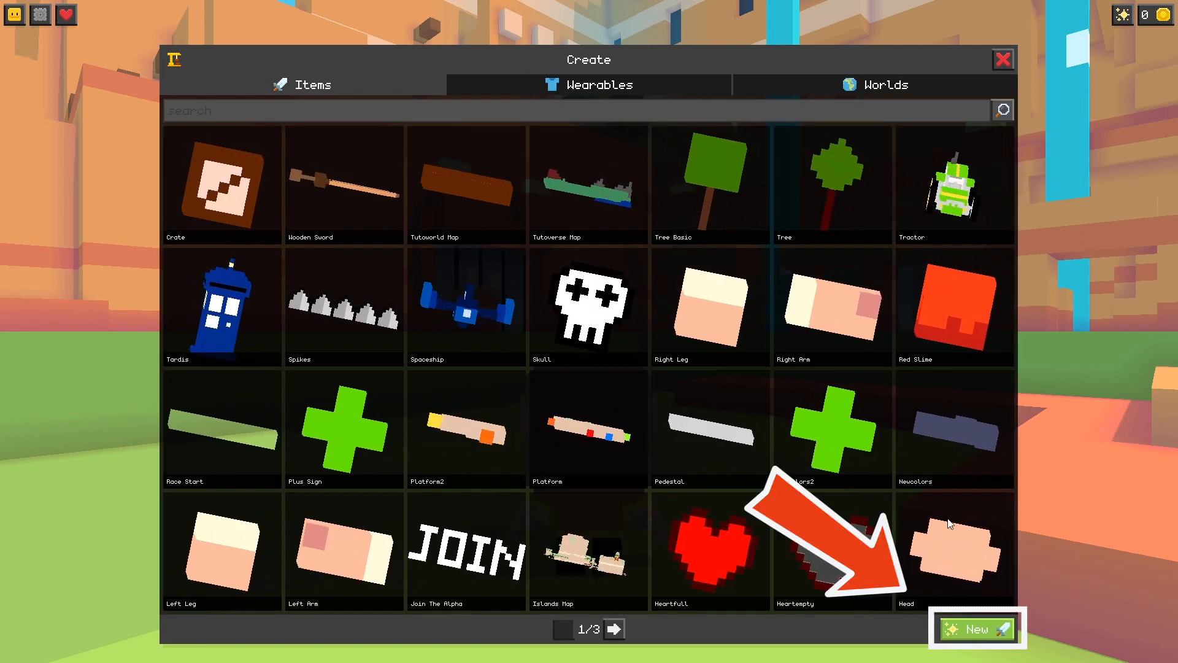
pyautogui.click(989, 632)
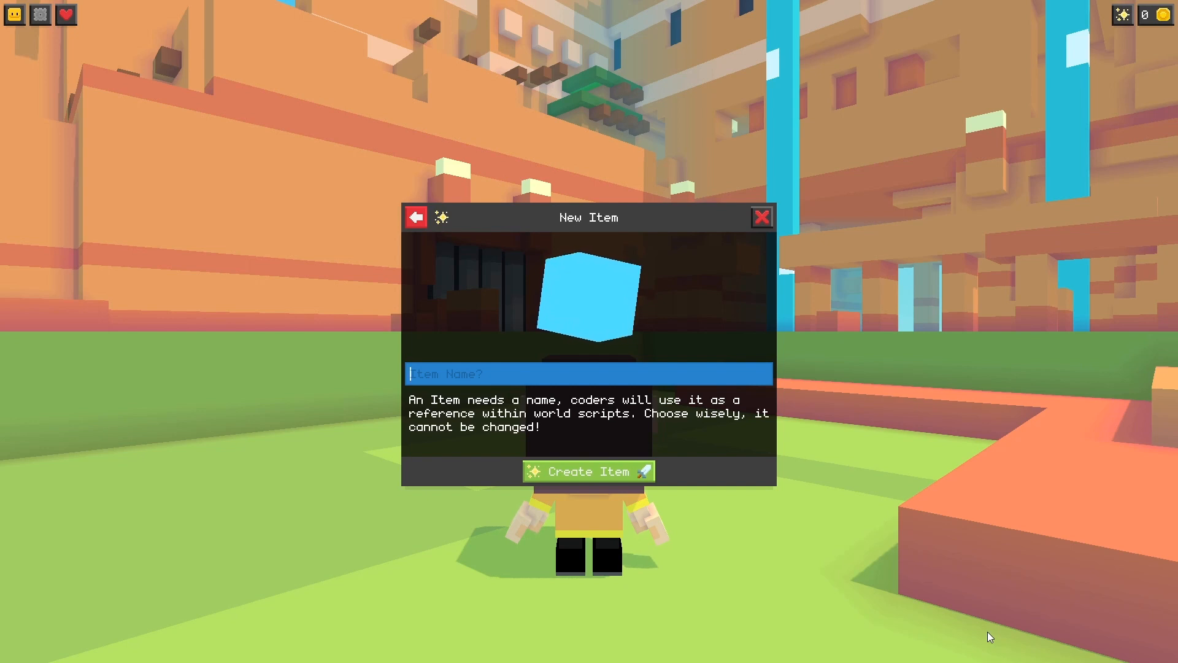
pyautogui.write('bear')
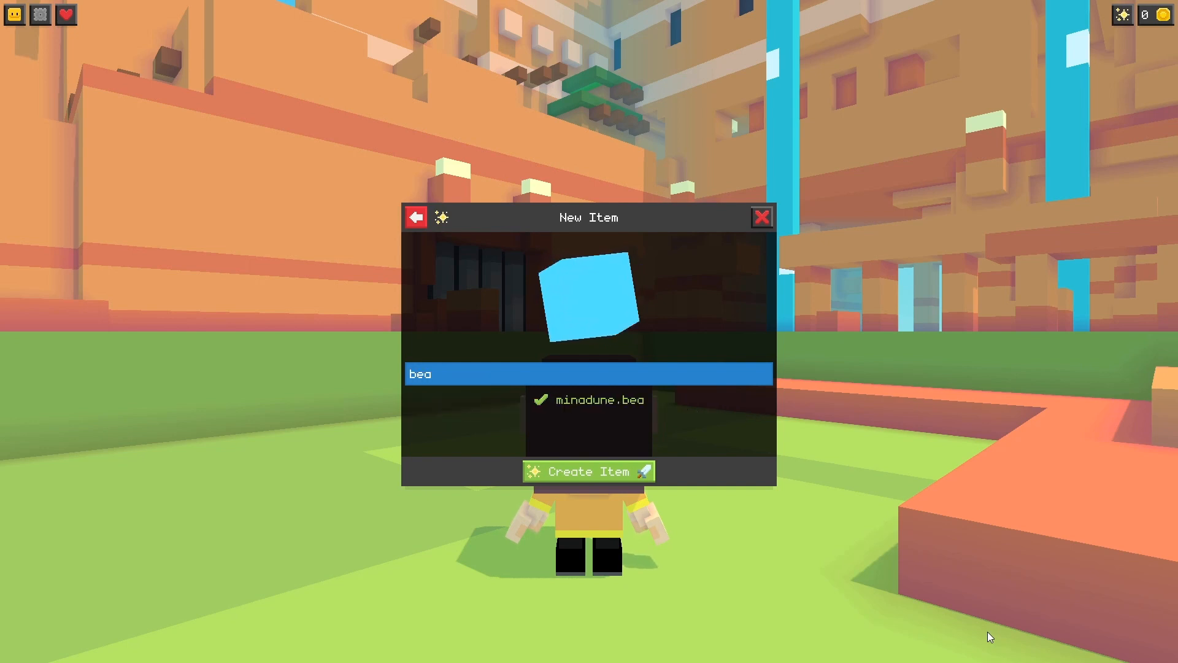
pyautogui.write('head')
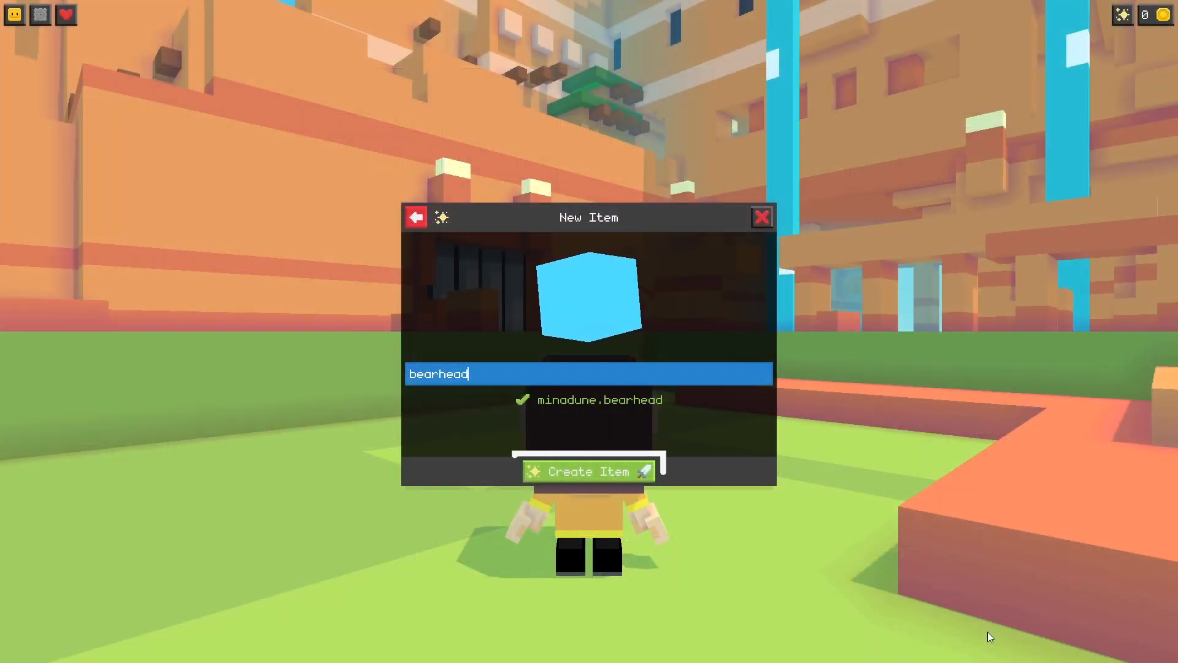
pyautogui.click(616, 478)
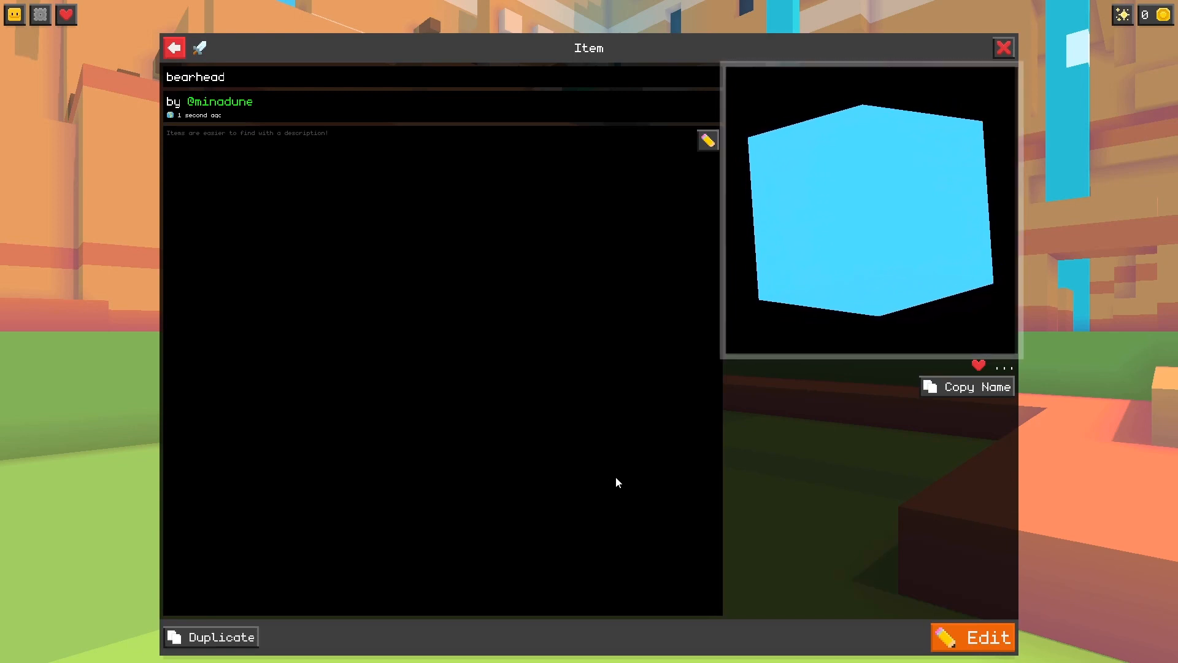
# - Set the bearhead item's description to "A simple teddy bear head :)"
pyautogui.click(709, 142)
pyautogui.click(644, 301)
pyautogui.write('A simple teddy bear head :)')
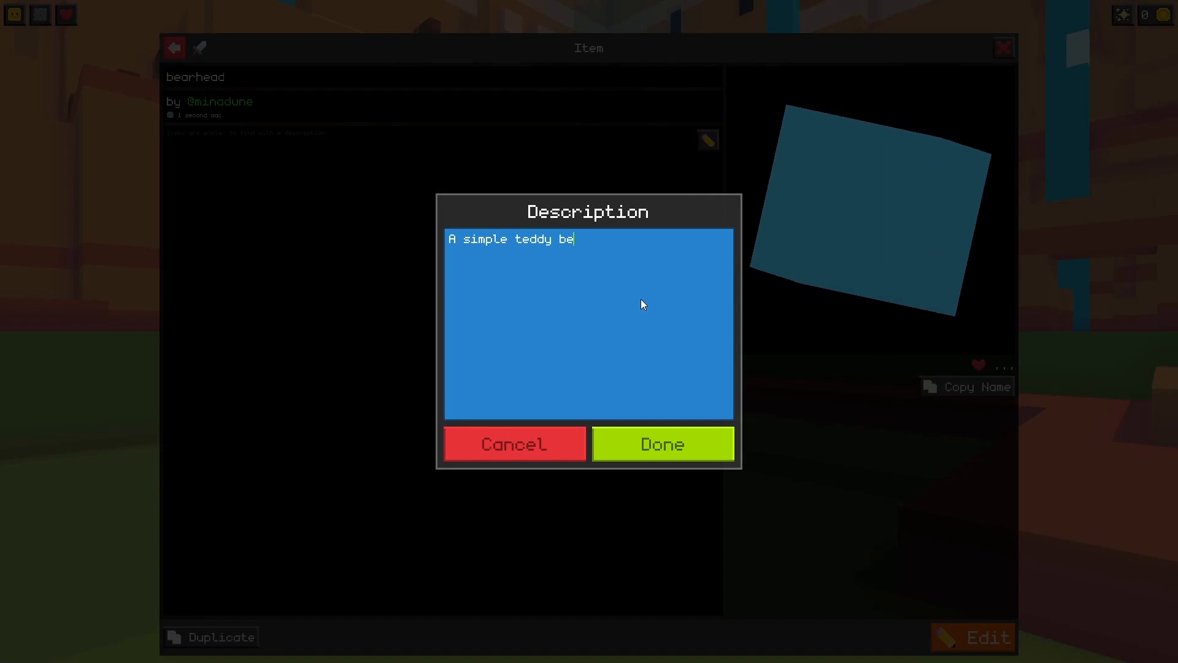
pyautogui.click(693, 459)
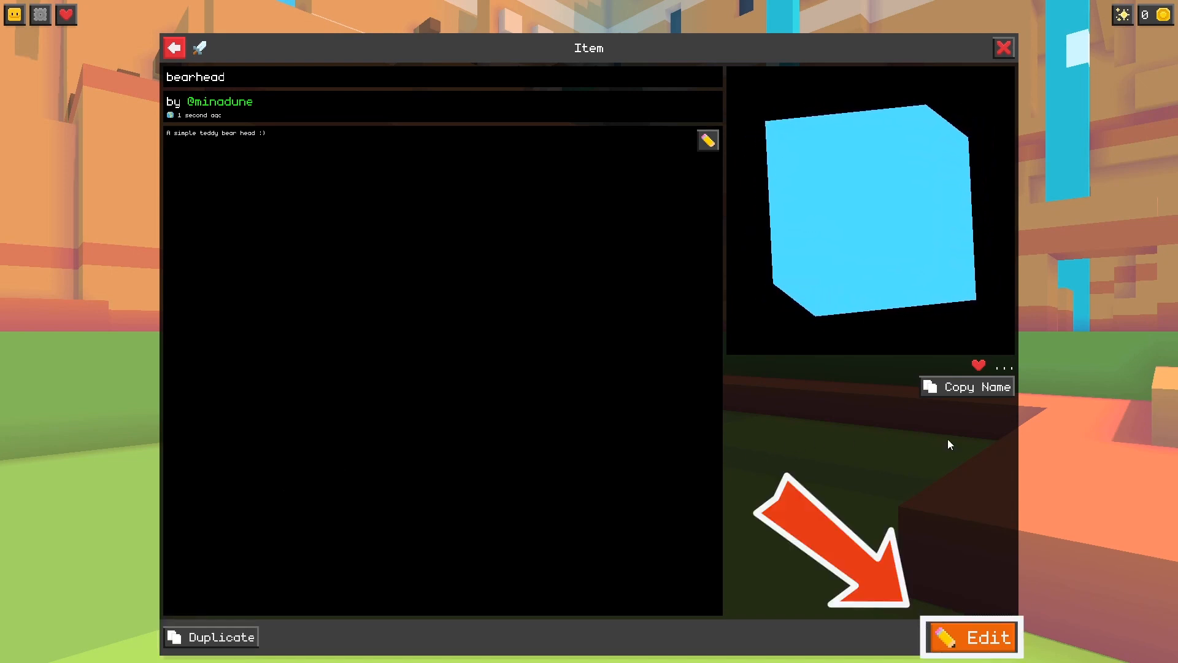
# - Open the bearhead item for editing with its whole starting cube in view
pyautogui.click(984, 637)
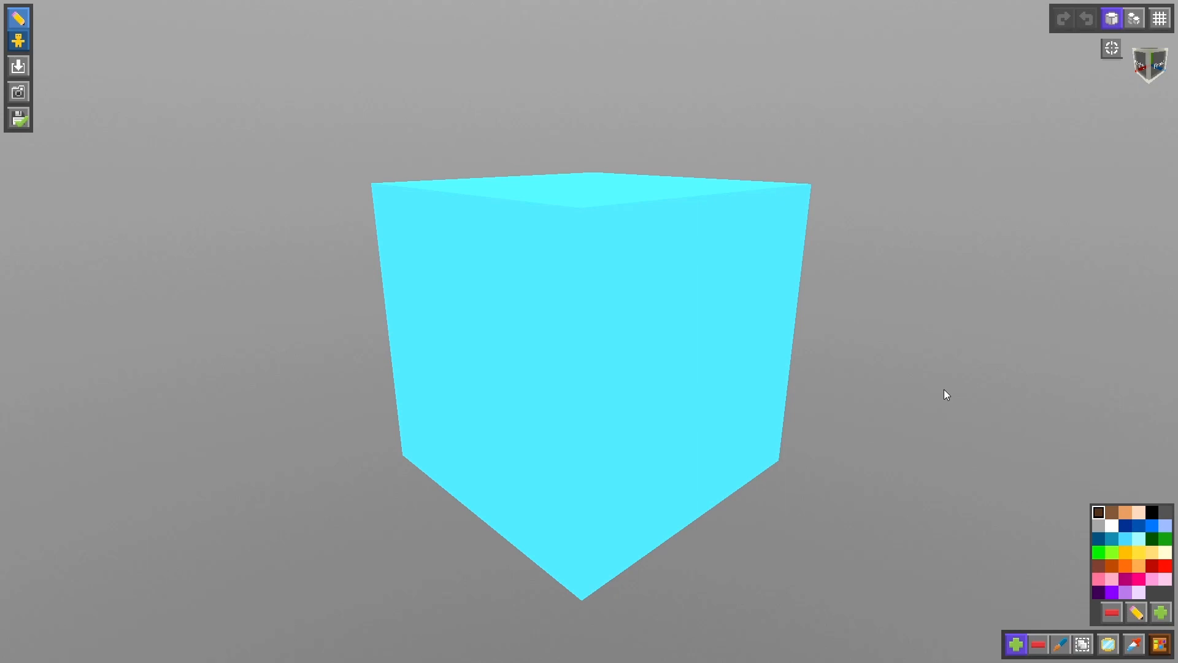
pyautogui.scroll(-3, 914, 343)
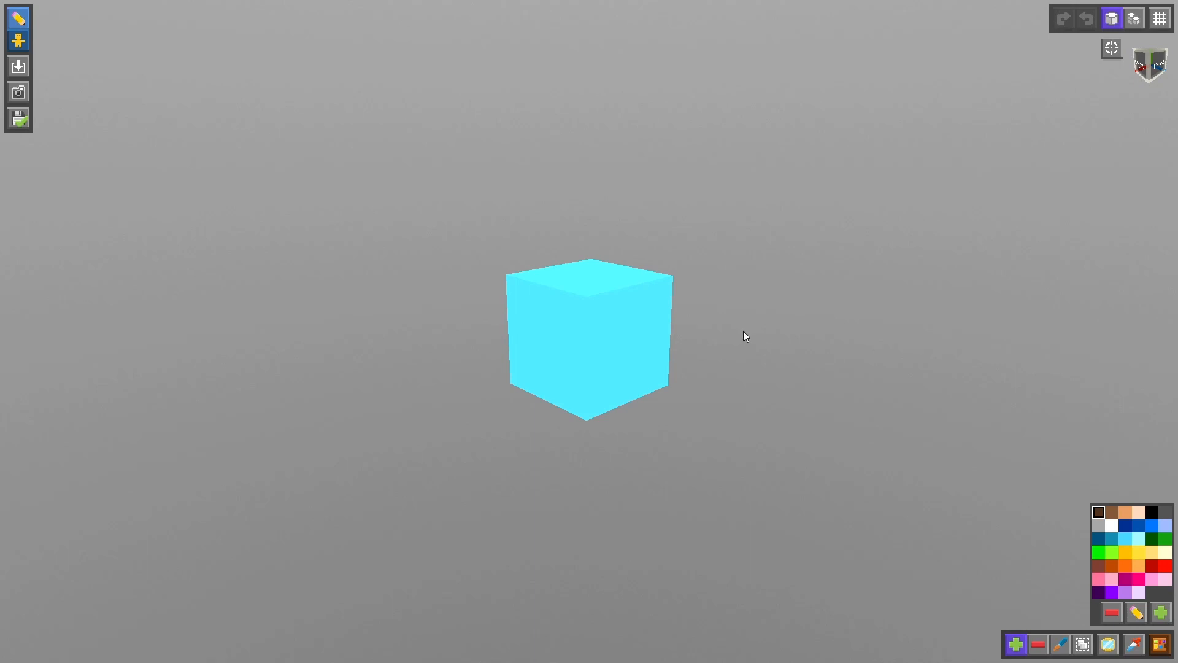
pyautogui.moveTo(742, 330)
pyautogui.mouseDown(button='middle')
pyautogui.moveTo(775, 336)
pyautogui.moveTo(712, 326)
pyautogui.moveTo(744, 331)
pyautogui.mouseUp(button='middle')
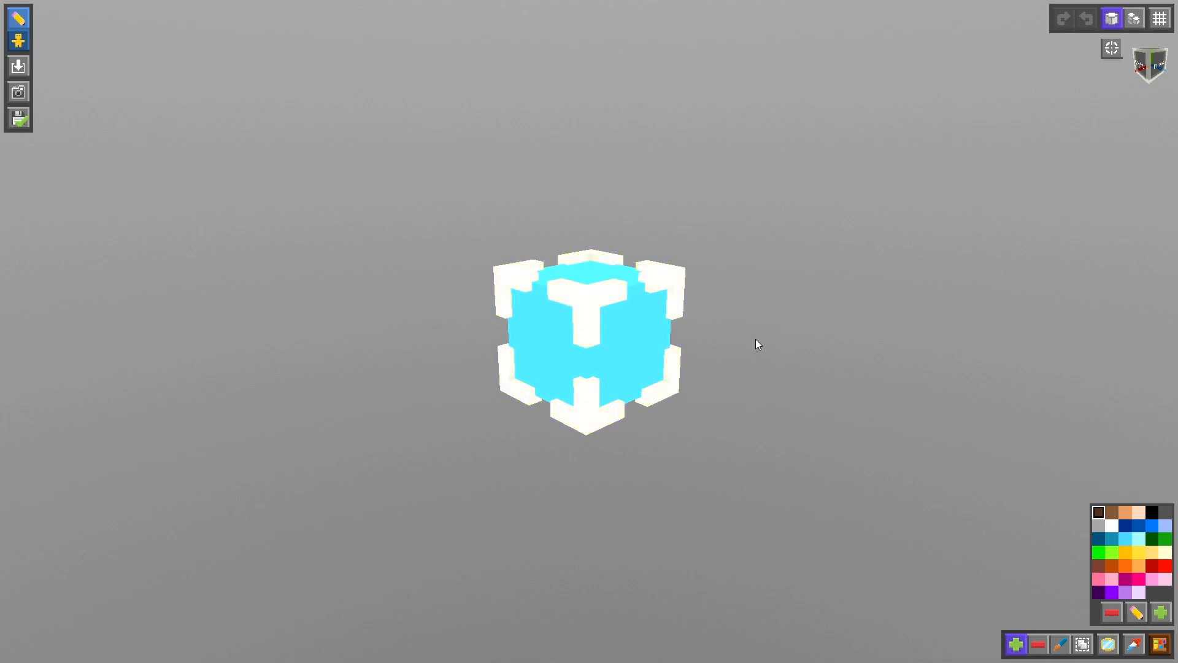
pyautogui.moveTo(756, 339)
pyautogui.mouseDown(button='middle')
pyautogui.moveTo(915, 358)
pyautogui.moveTo(749, 356)
pyautogui.moveTo(700, 329)
pyautogui.moveTo(754, 350)
pyautogui.moveTo(849, 329)
pyautogui.moveTo(749, 342)
pyautogui.mouseUp(button='middle')
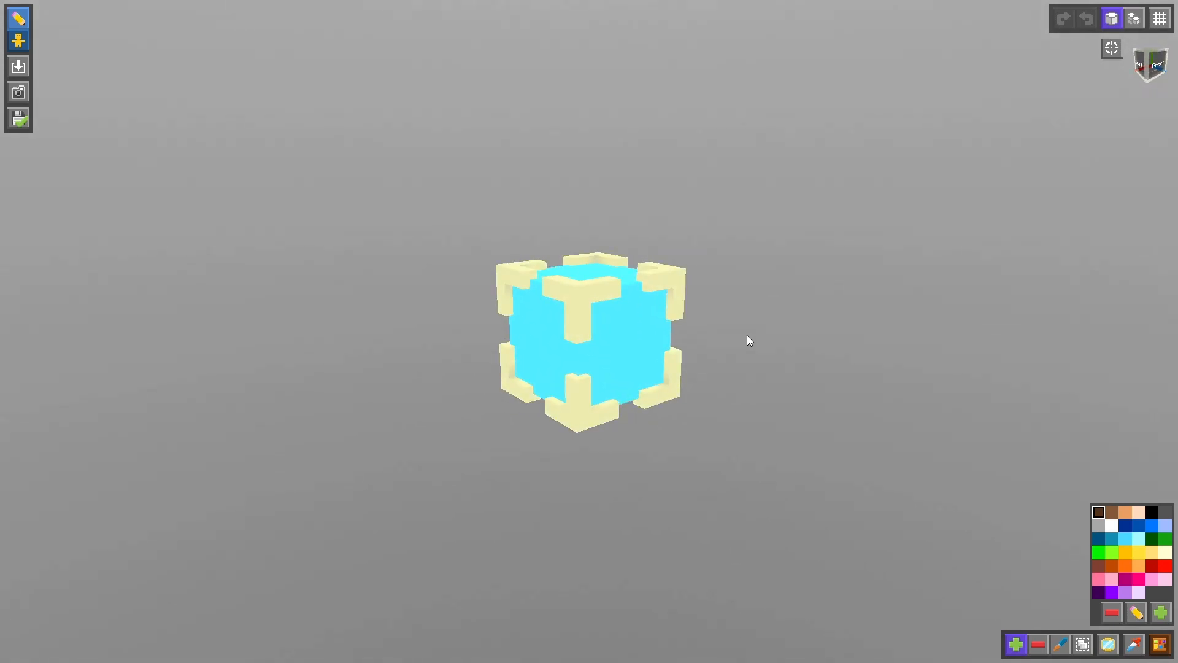
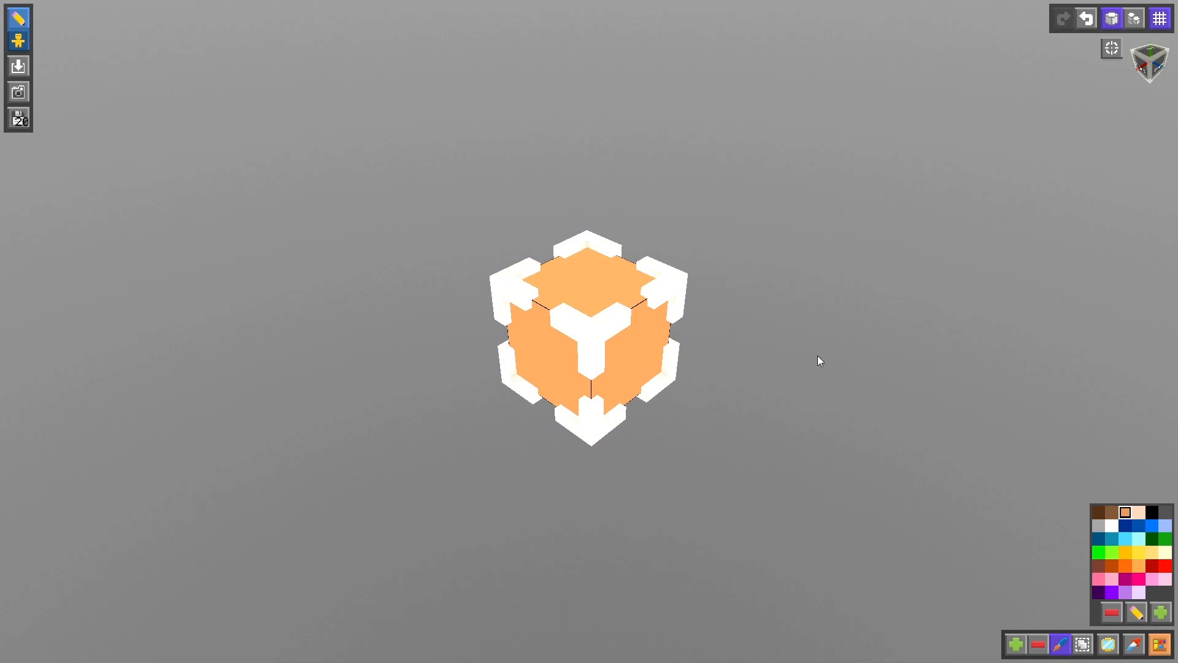
# - Paint the orange starting cube medium brown
pyautogui.click(1112, 513)
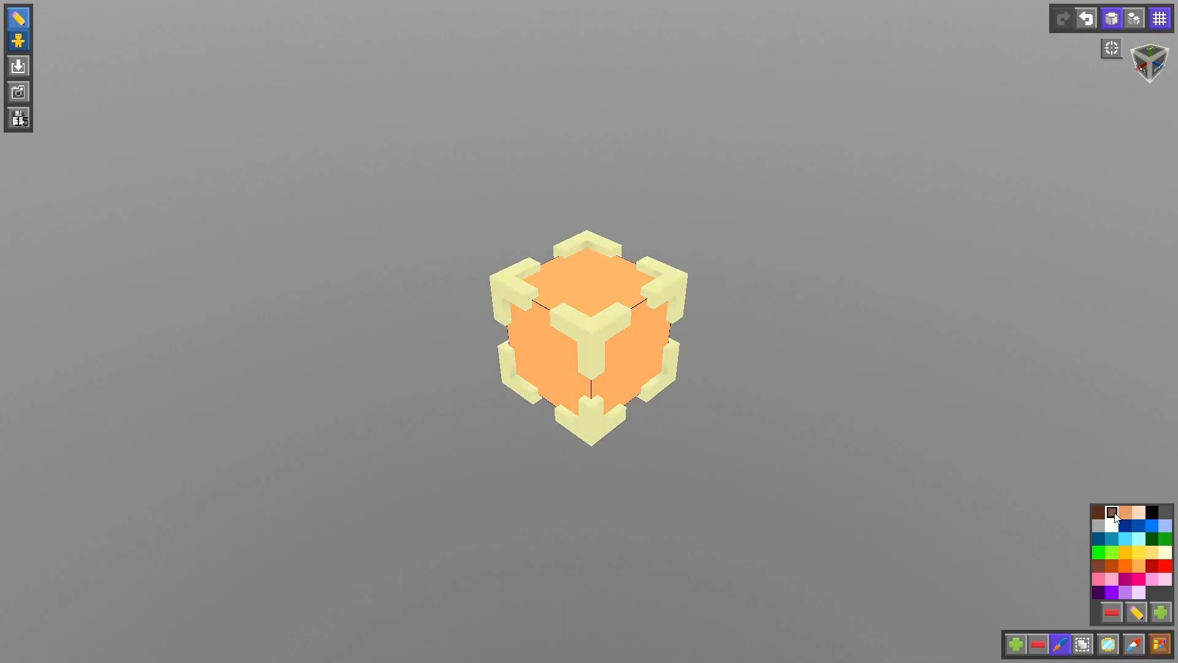
pyautogui.click(637, 353)
pyautogui.moveTo(772, 360); pyautogui.dragTo(783, 339)
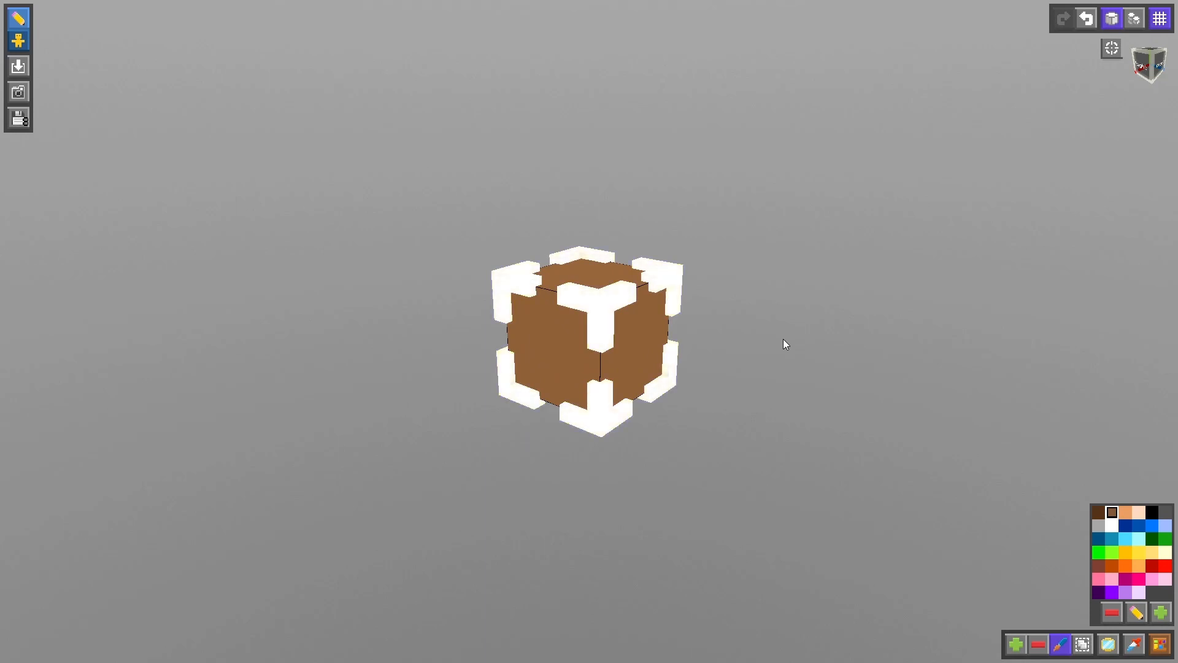
# - Add a straight row of brown cubes to one side of the starting cube, and undo the additions
pyautogui.click(1014, 643)
pyautogui.scroll(-5, 716, 370)
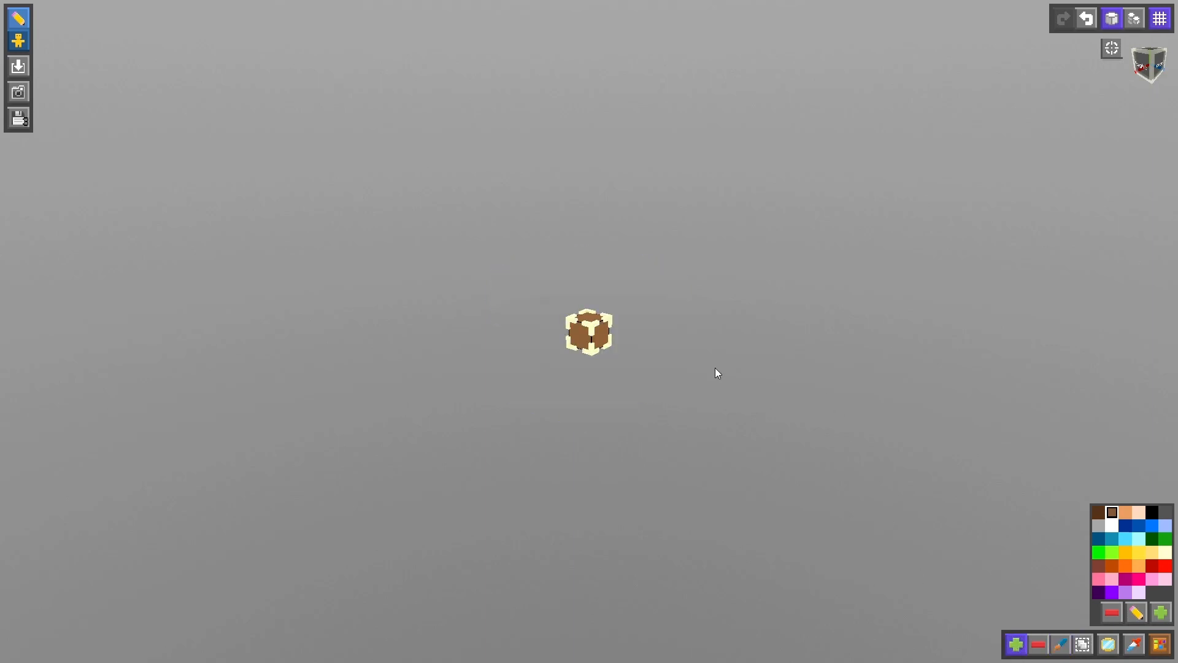
pyautogui.click(627, 340)
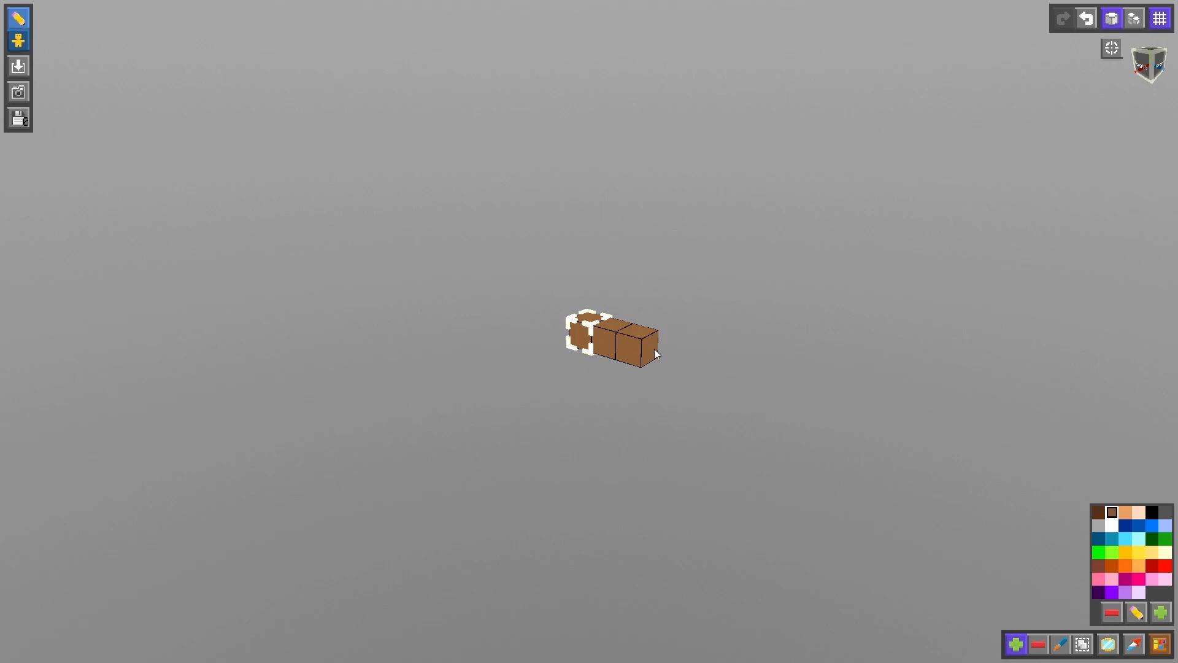
pyautogui.click(654, 349)
pyautogui.moveTo(534, 359); pyautogui.dragTo(645, 356, button='middle')
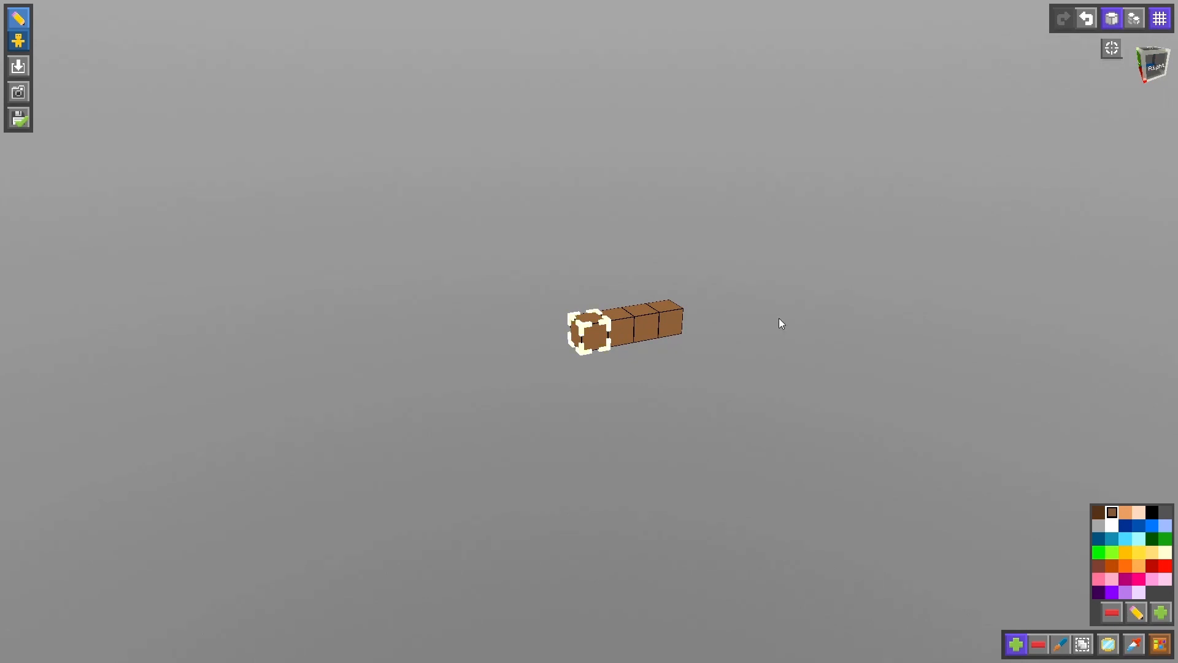
pyautogui.click(1087, 19)
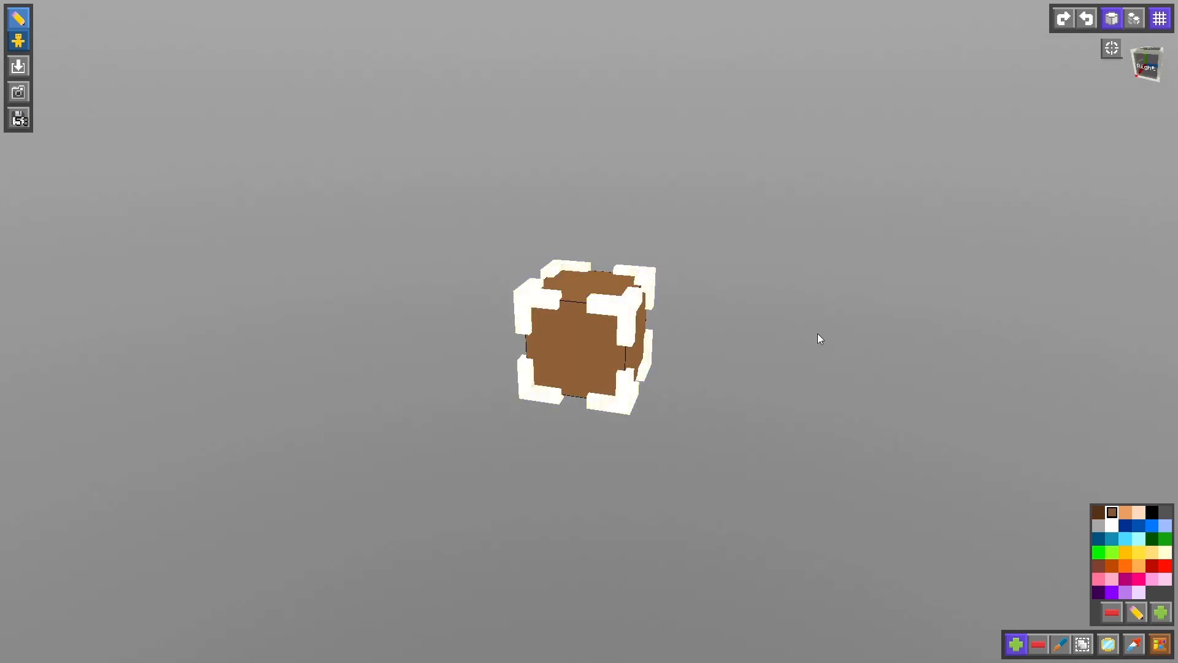
# - Place a mirror through the starting cube, rotate it to the upright plane with the green axis, and return to adding cubes
pyautogui.click(1112, 649)
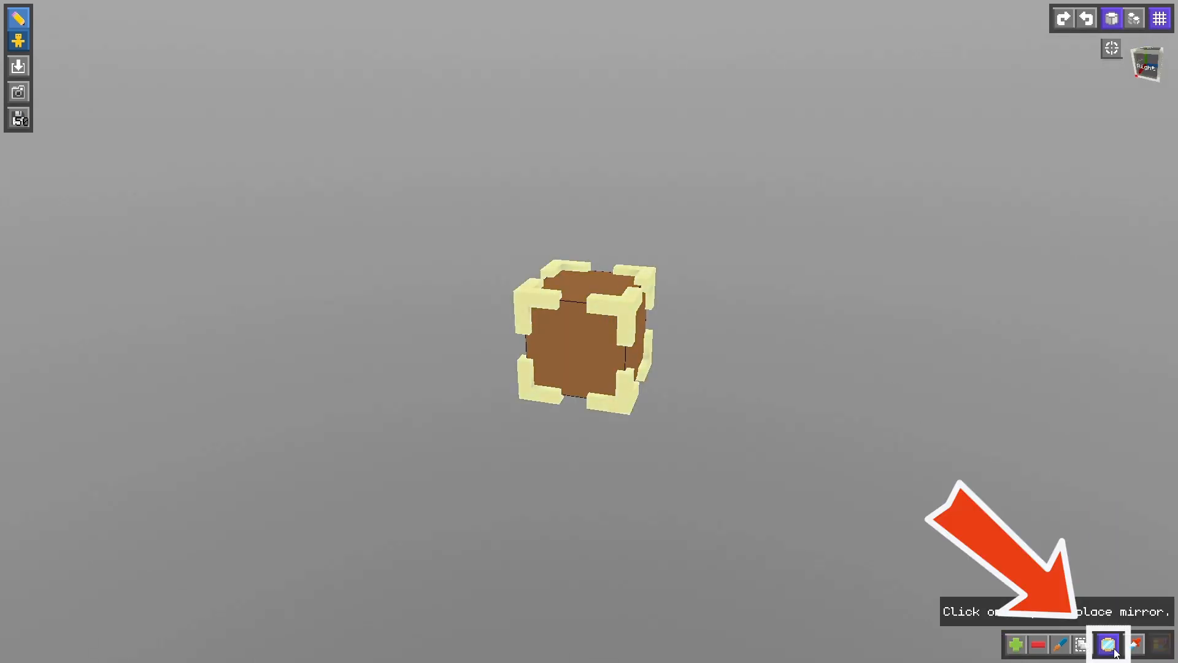
pyautogui.click(607, 353)
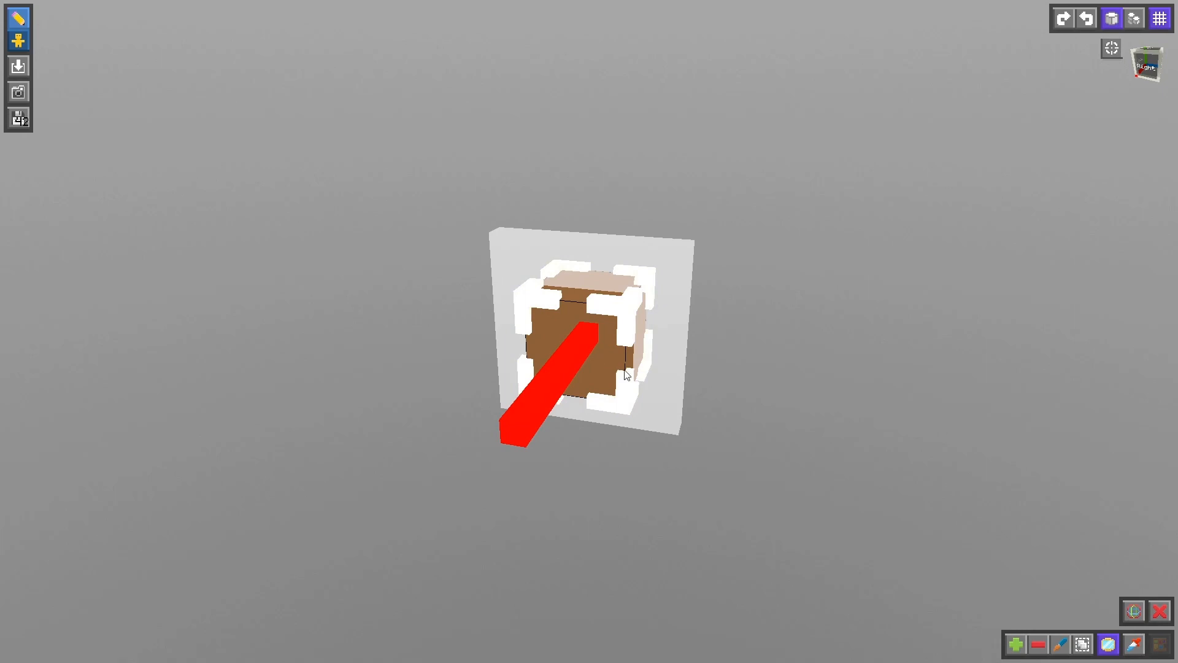
pyautogui.click(1141, 611)
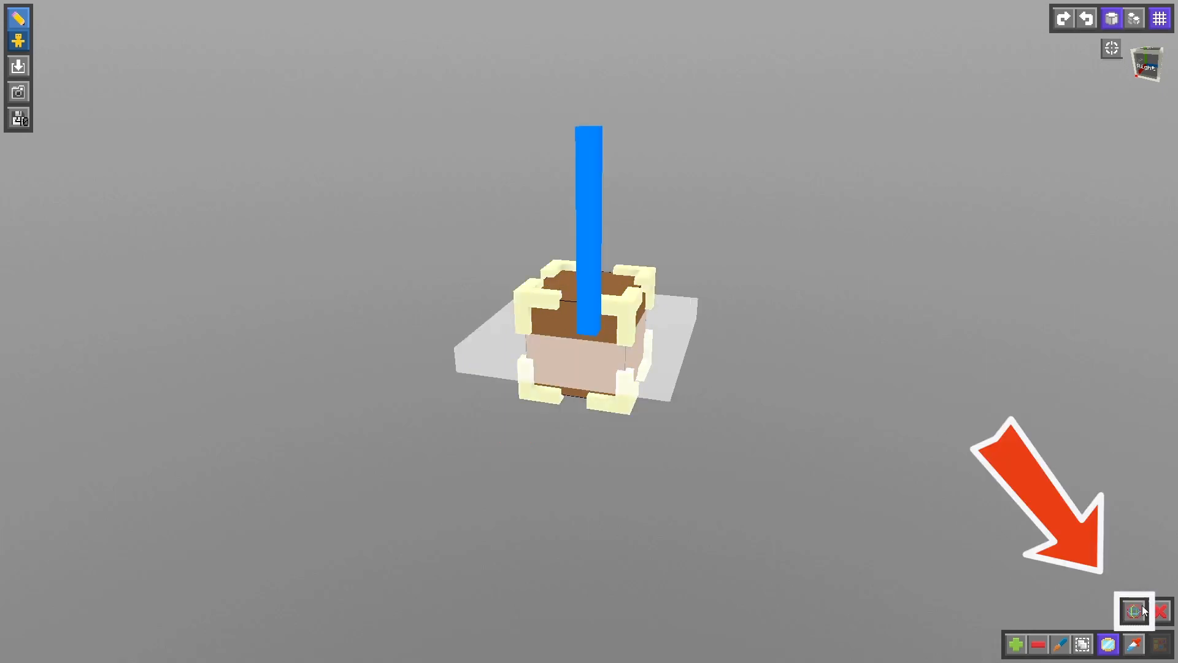
pyautogui.click(1141, 611)
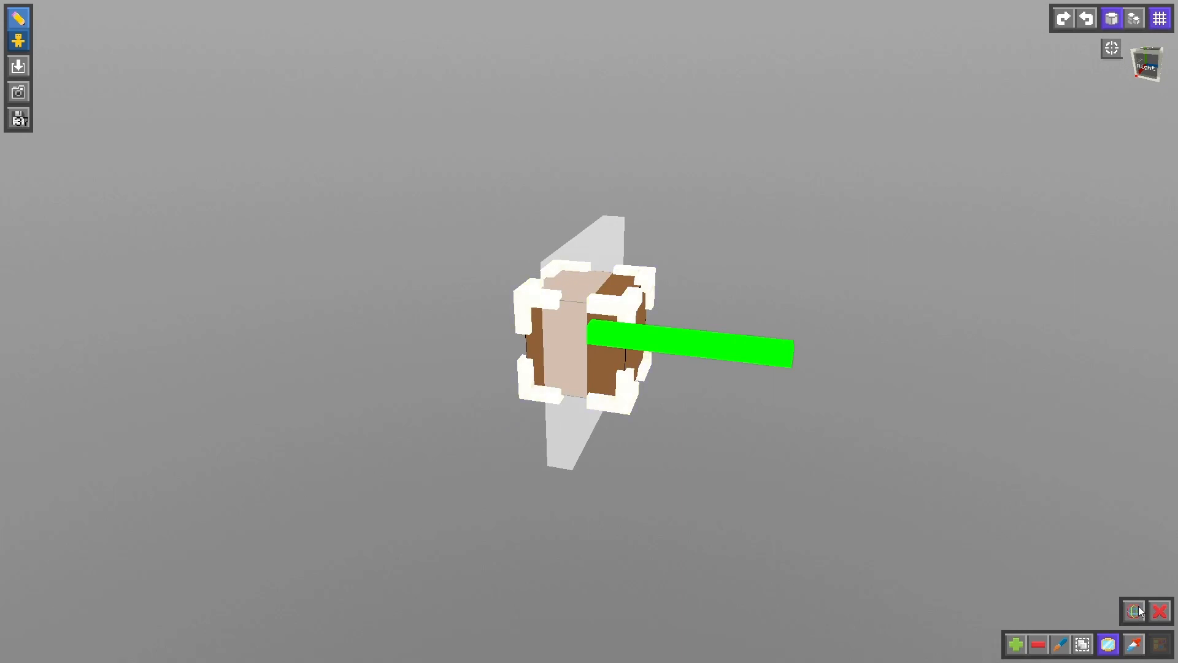
pyautogui.click(1160, 610)
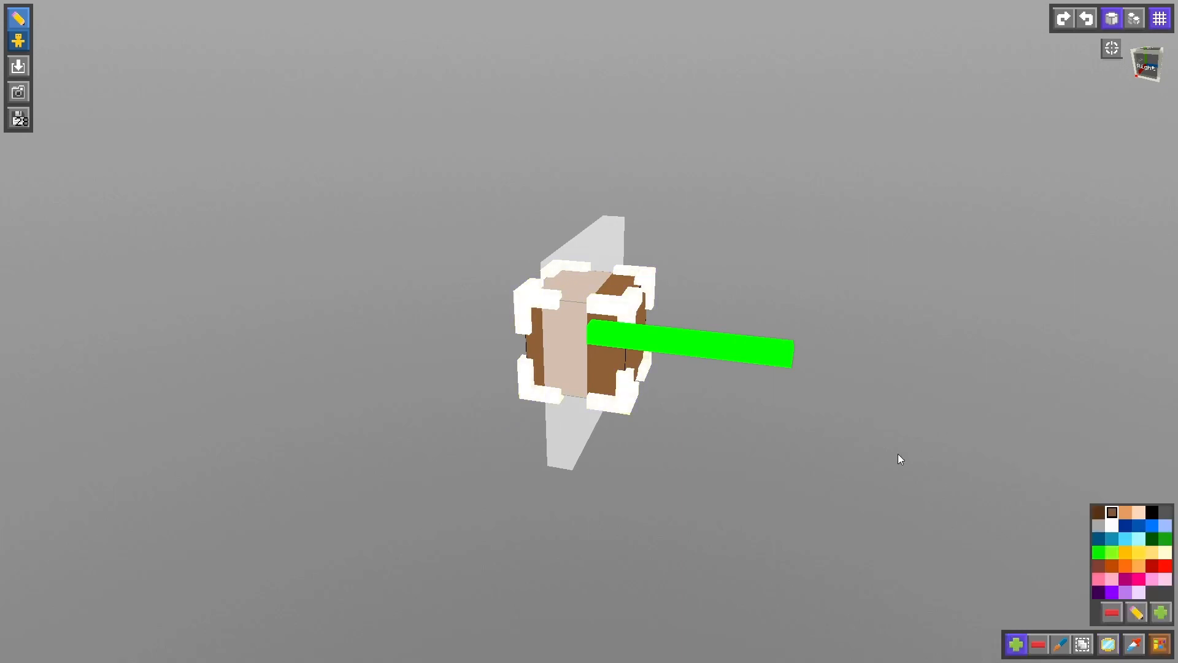
# - Add mirrored brown cubes along the green axis, four on each side of the starting cube
pyautogui.click(621, 317)
pyautogui.moveTo(785, 391); pyautogui.dragTo(751, 393)
pyautogui.scroll(-5, 750, 392)
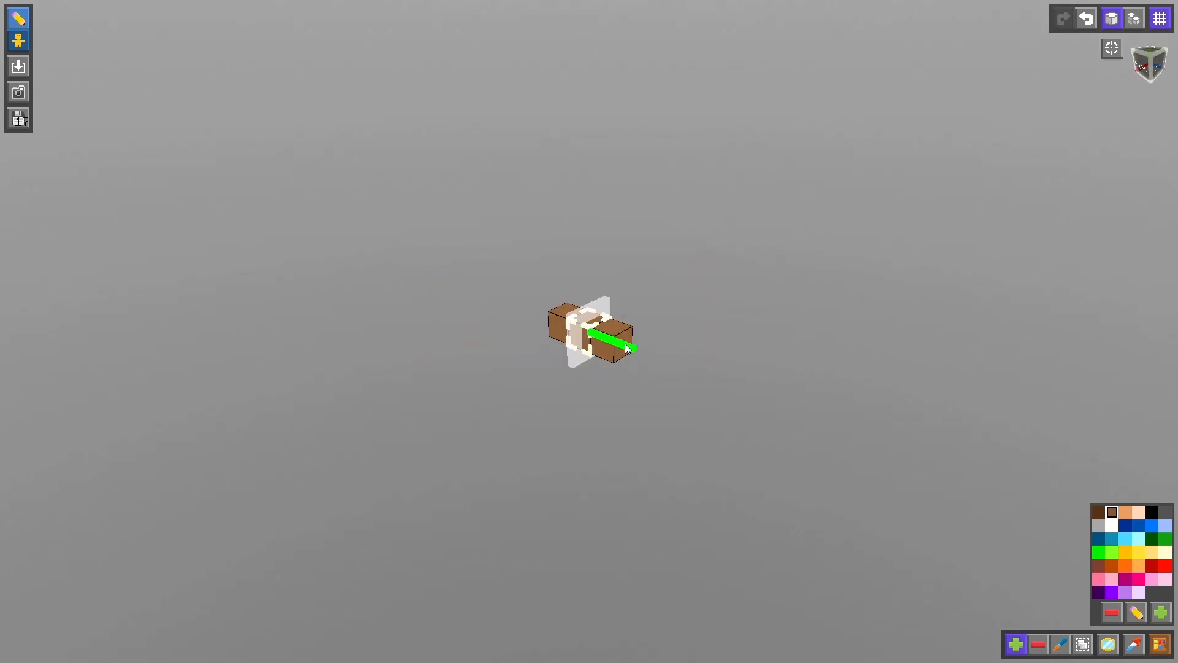
pyautogui.moveTo(624, 344); pyautogui.dragTo(670, 359)
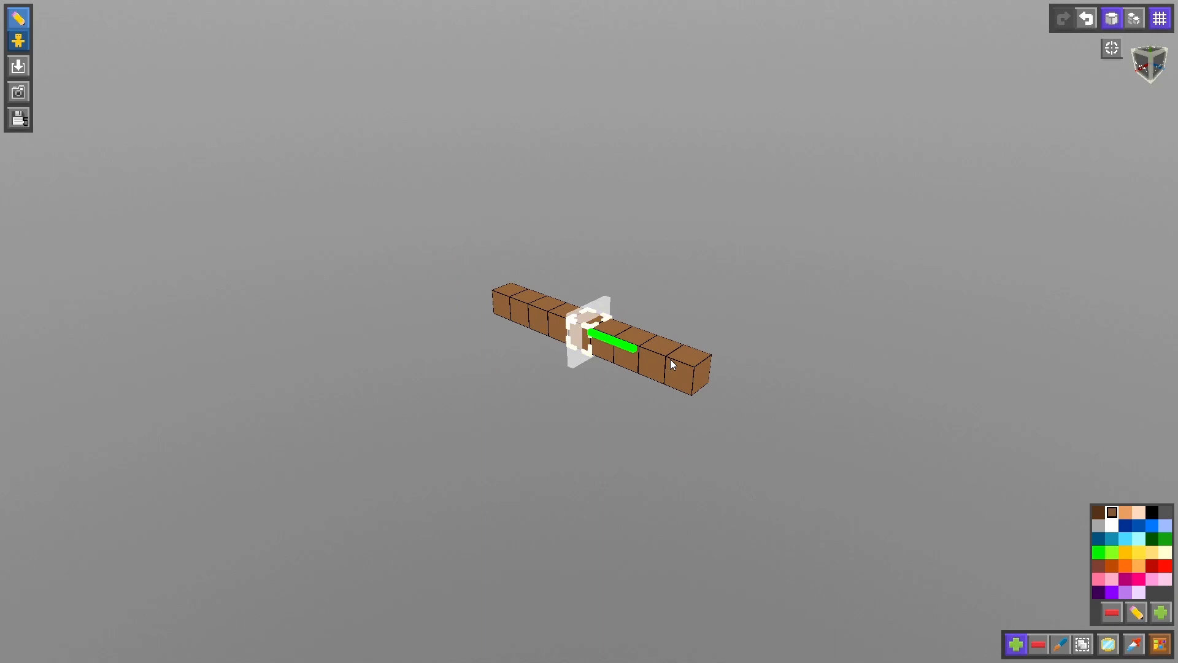
pyautogui.scroll(5, 635, 463)
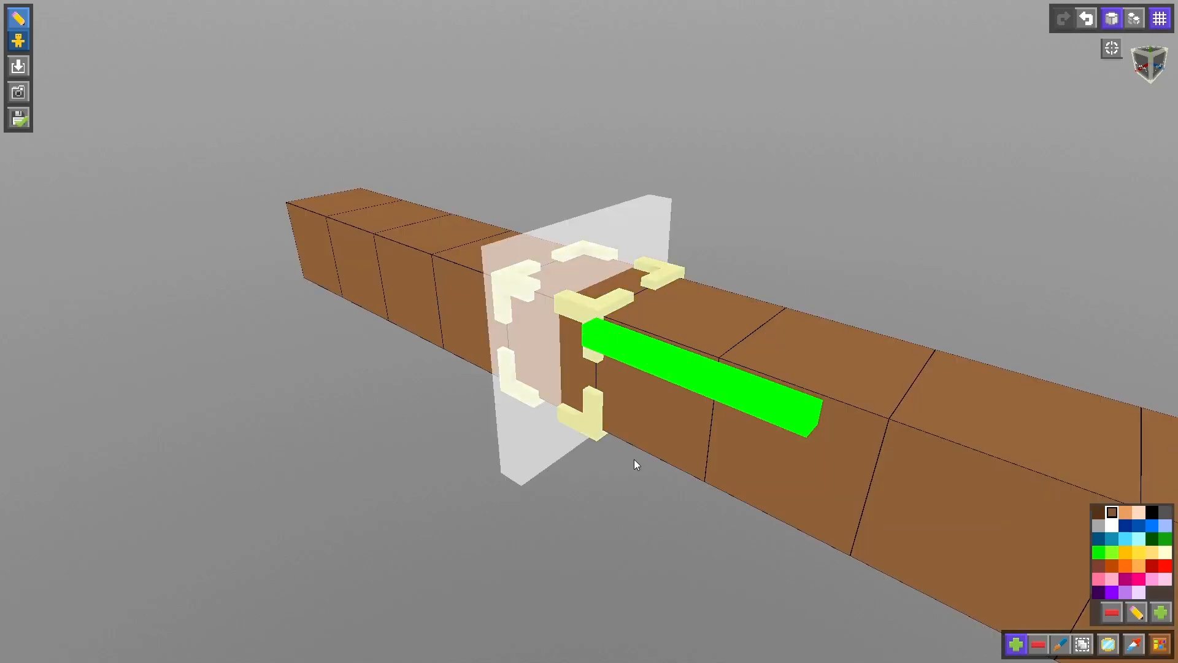
pyautogui.moveTo(634, 467); pyautogui.dragTo(700, 430, button='middle')
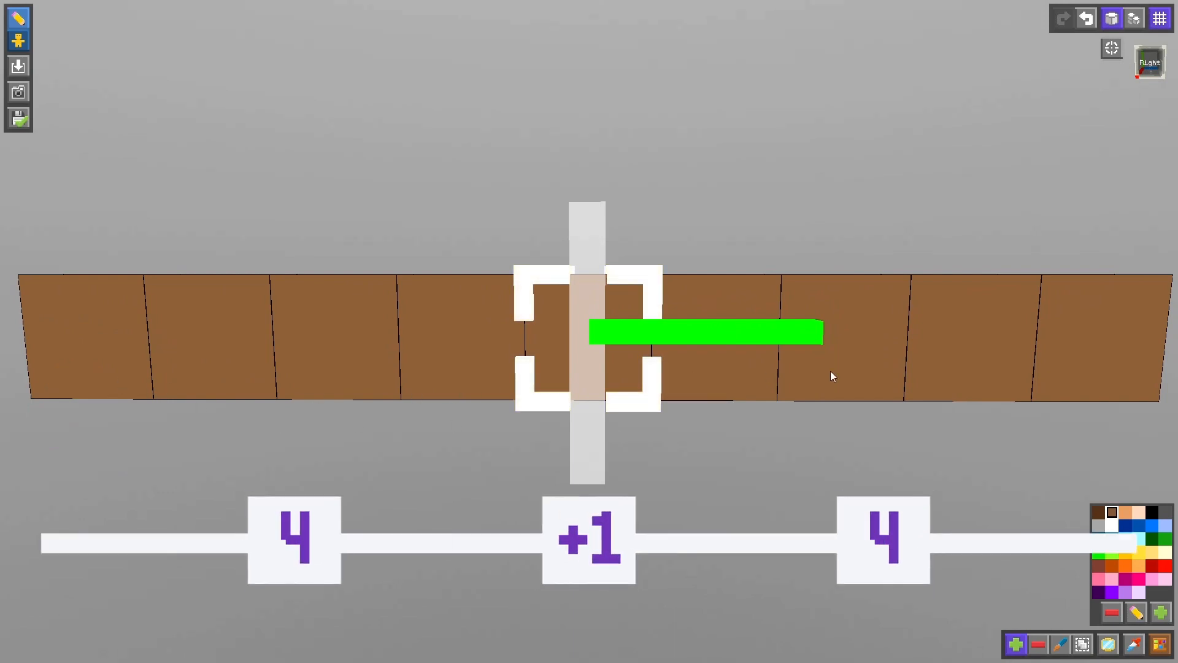
pyautogui.scroll(-10, 987, 472)
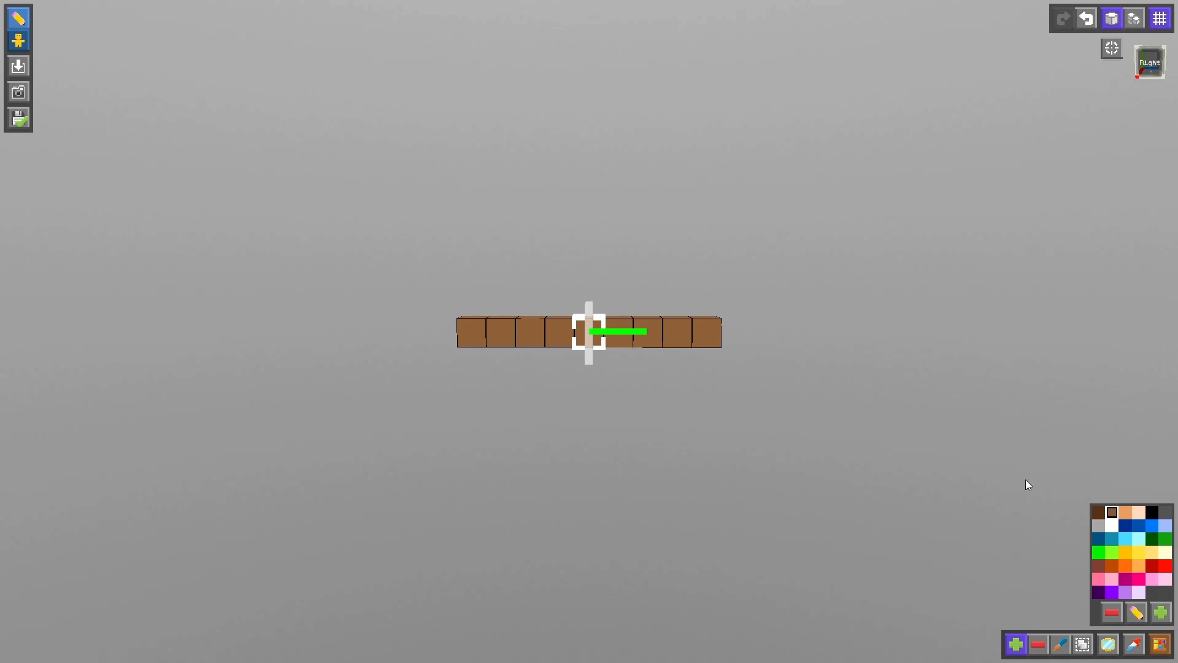
# - Remove the mirror and add one more brown cube at one end of the row, making it ten cubes long
pyautogui.click(1109, 644)
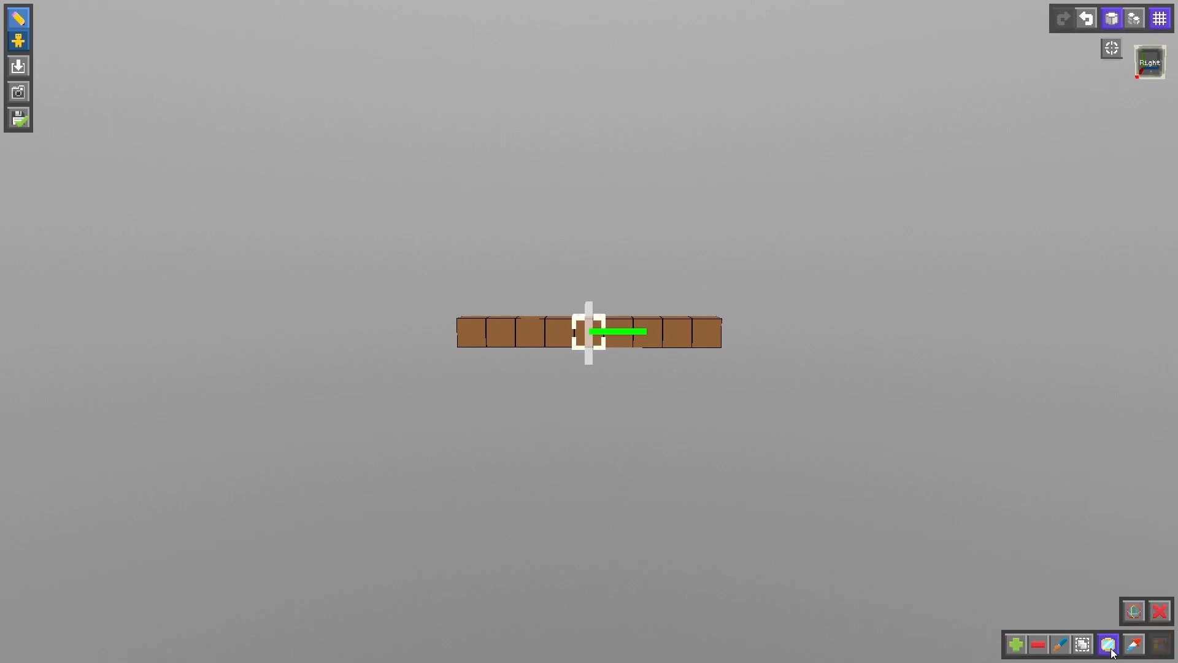
pyautogui.click(1160, 612)
pyautogui.click(1016, 644)
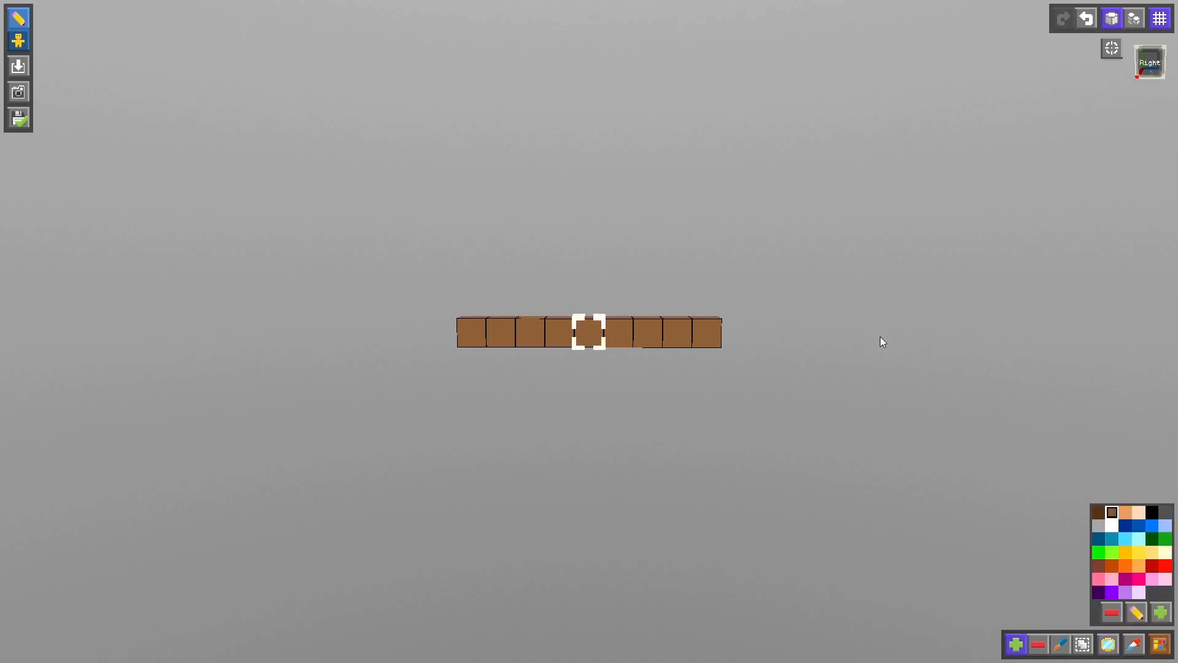
pyautogui.moveTo(880, 342); pyautogui.dragTo(679, 416, button='right')
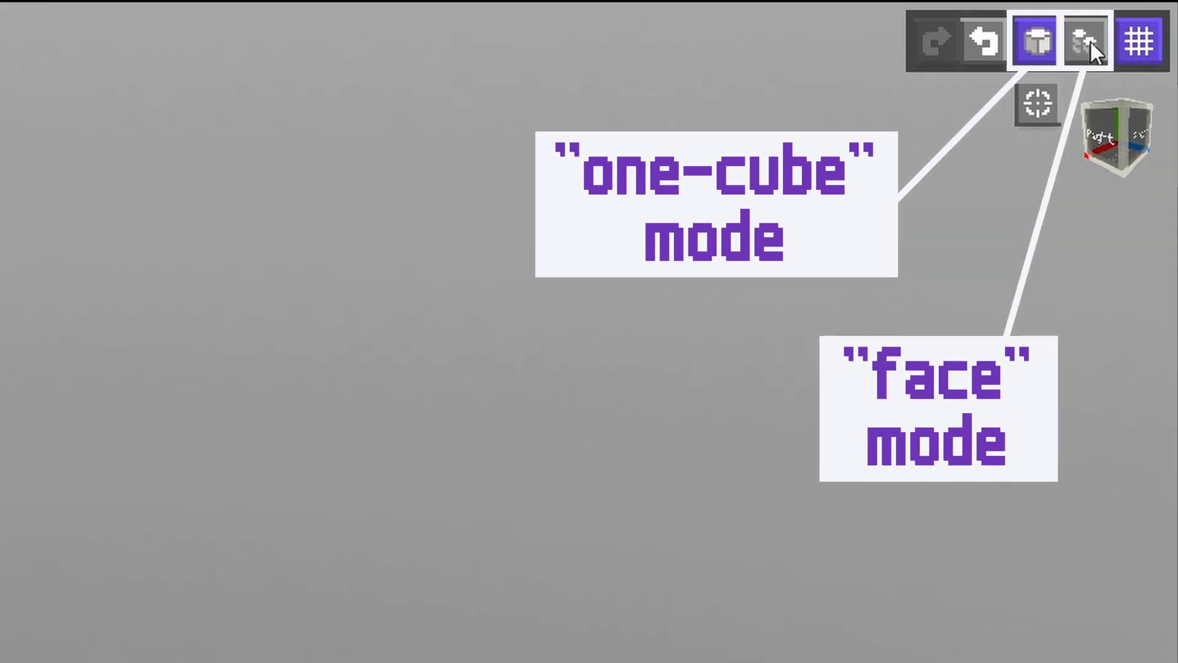
# - Switch to face mode and extend the row's long side repeatedly into a flat slab ten by ten cubes
pyautogui.click(1091, 42)
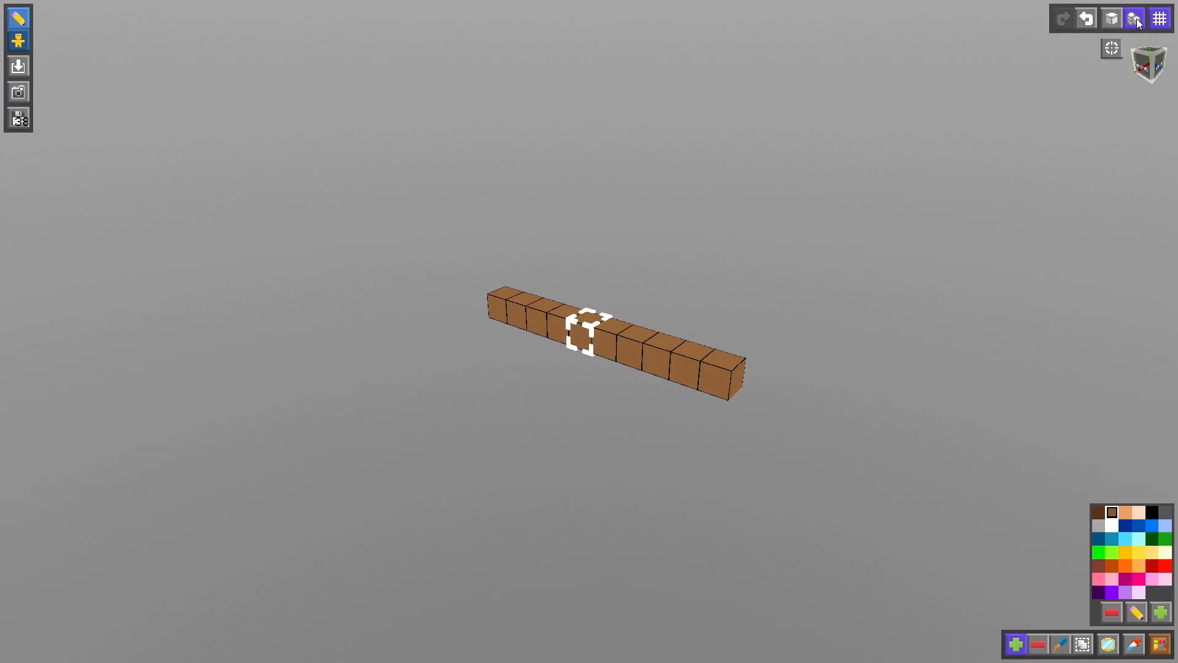
pyautogui.click(657, 365)
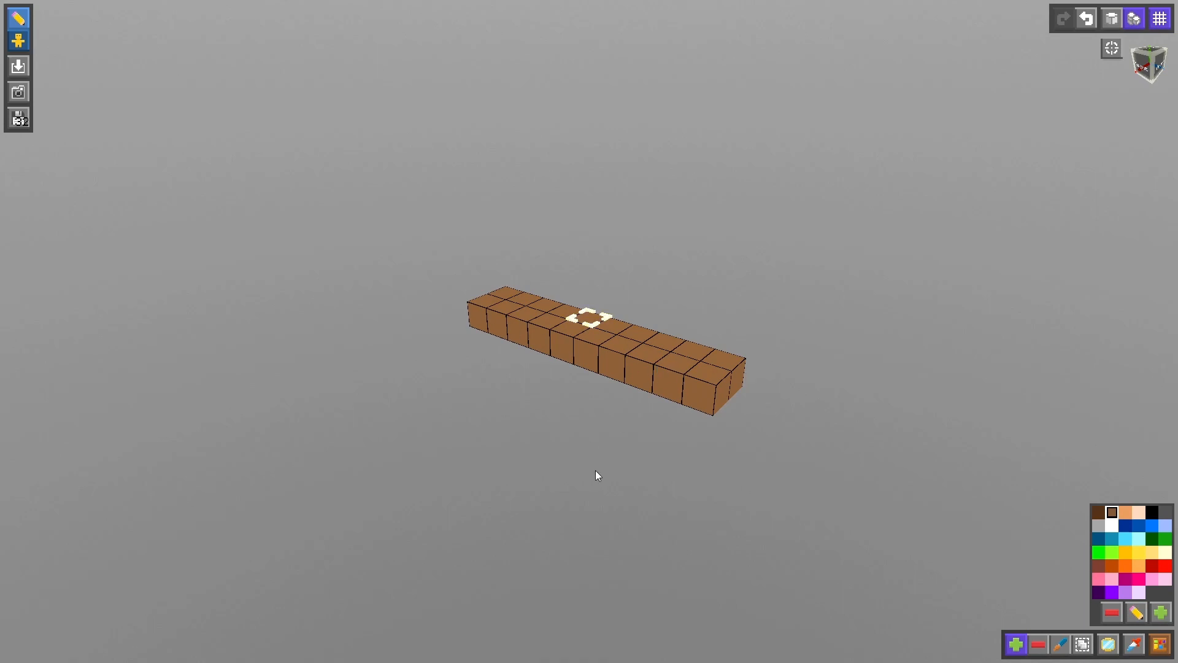
pyautogui.click(610, 370)
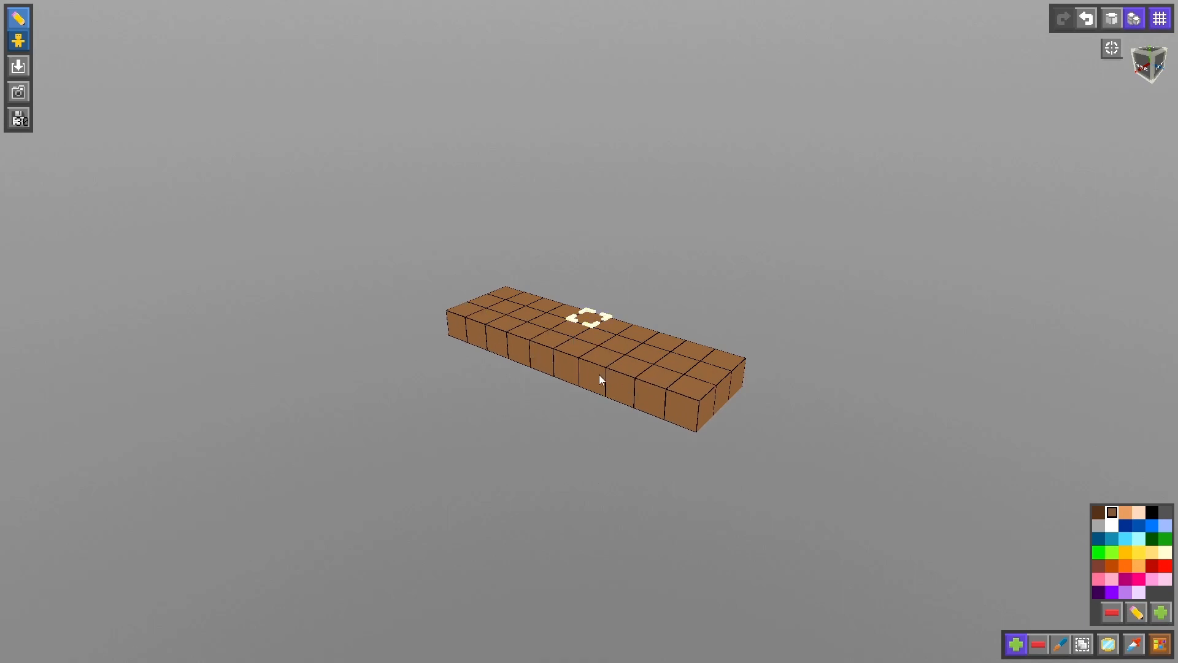
pyautogui.click(597, 378)
pyautogui.click(567, 396)
pyautogui.click(524, 411)
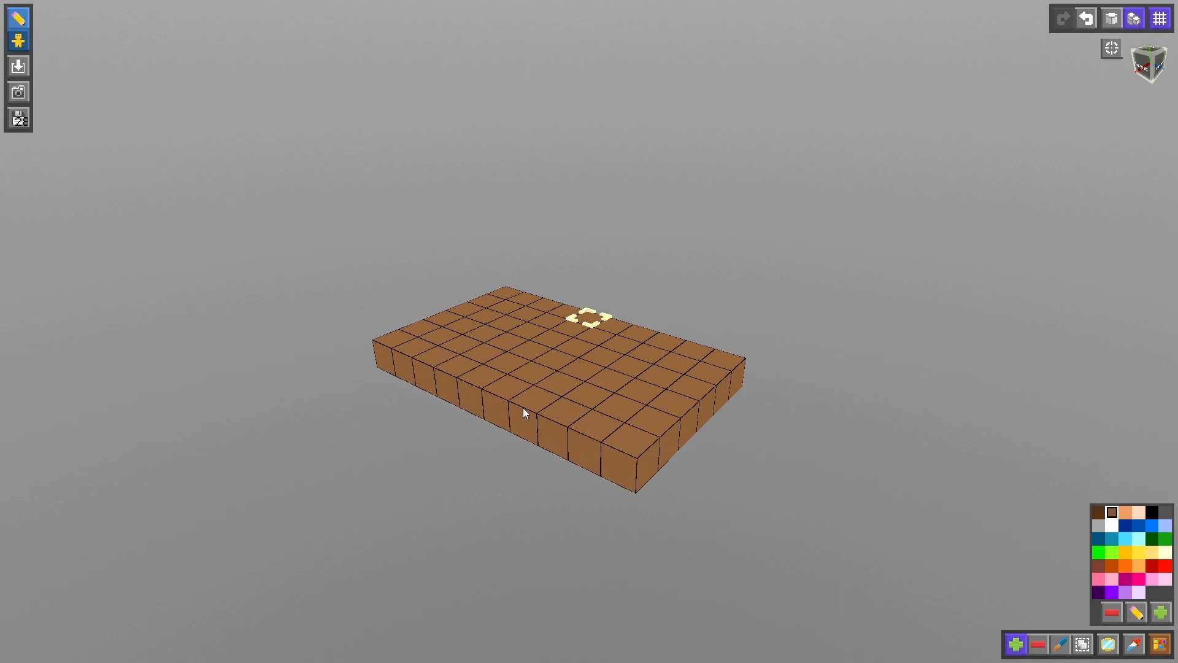
pyautogui.click(495, 423)
pyautogui.click(470, 434)
pyautogui.click(435, 447)
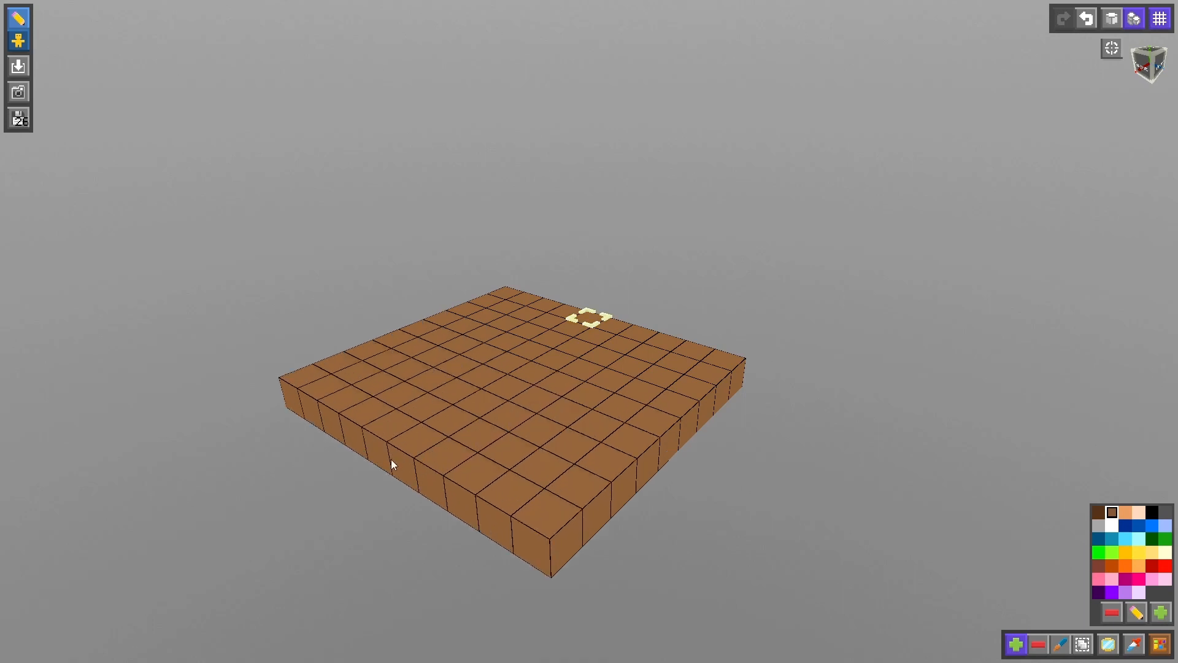
pyautogui.click(391, 460)
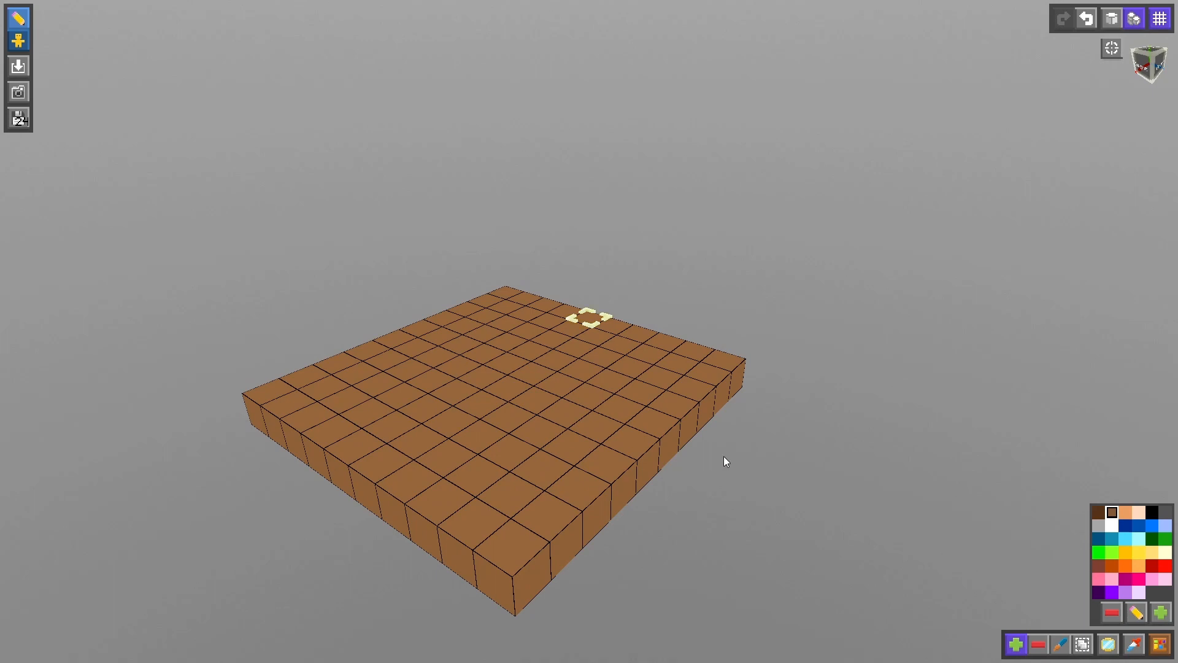
# - Extend the slab's top face upward layer by layer into a solid block ten cubes high
pyautogui.moveTo(725, 457); pyautogui.dragTo(769, 432, button='middle')
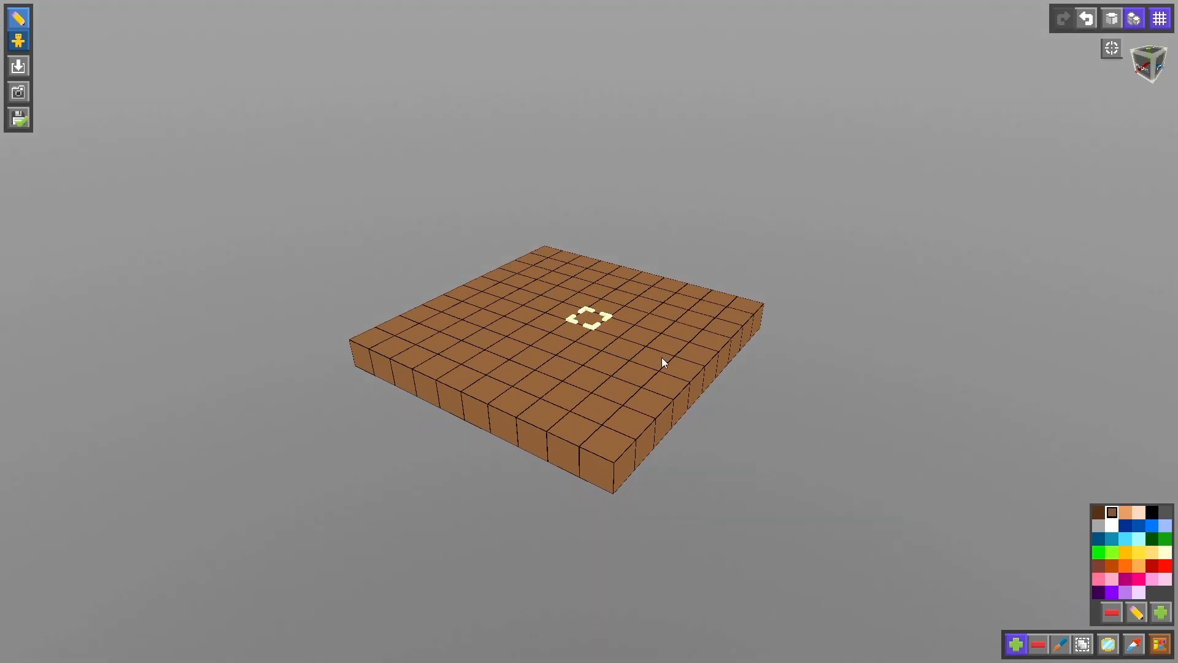
pyautogui.click(628, 305)
pyautogui.click(610, 282)
pyautogui.moveTo(611, 287); pyautogui.dragTo(588, 114)
pyautogui.moveTo(587, 109); pyautogui.dragTo(575, 200, button='middle')
pyautogui.scroll(-5, 574, 201)
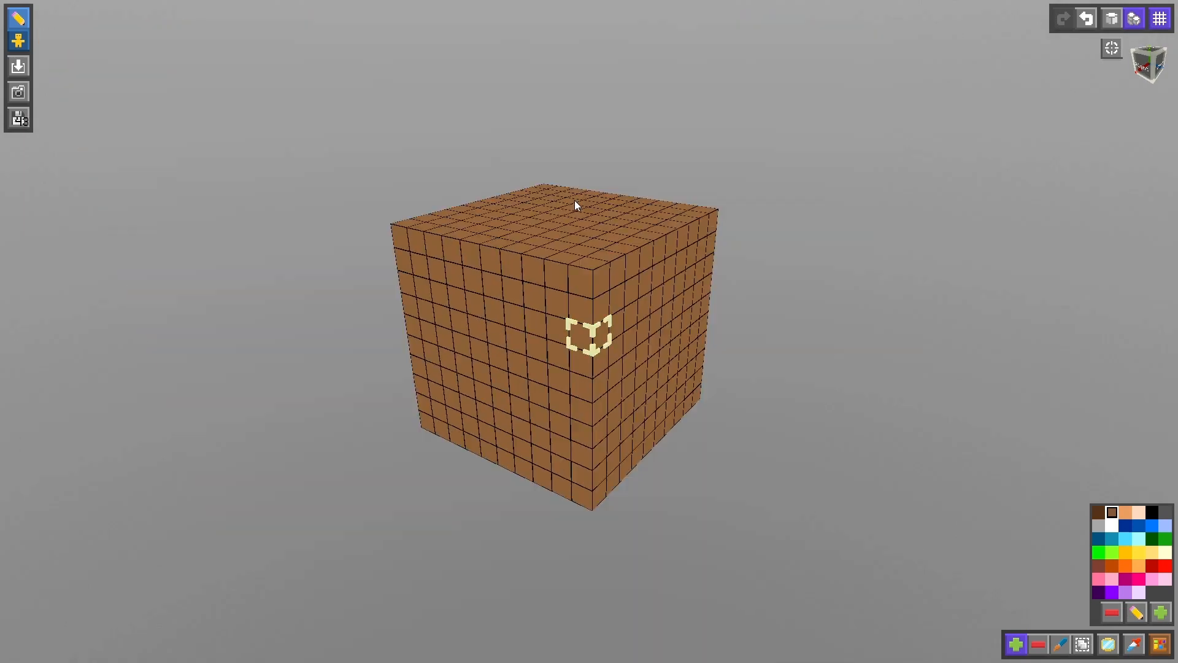
# - Build a cream snout two cubes wide and four high on the front face's lower middle, and extend its front face outward
pyautogui.moveTo(735, 324); pyautogui.dragTo(813, 322, button='middle')
pyautogui.moveTo(903, 326); pyautogui.dragTo(918, 350, button='middle')
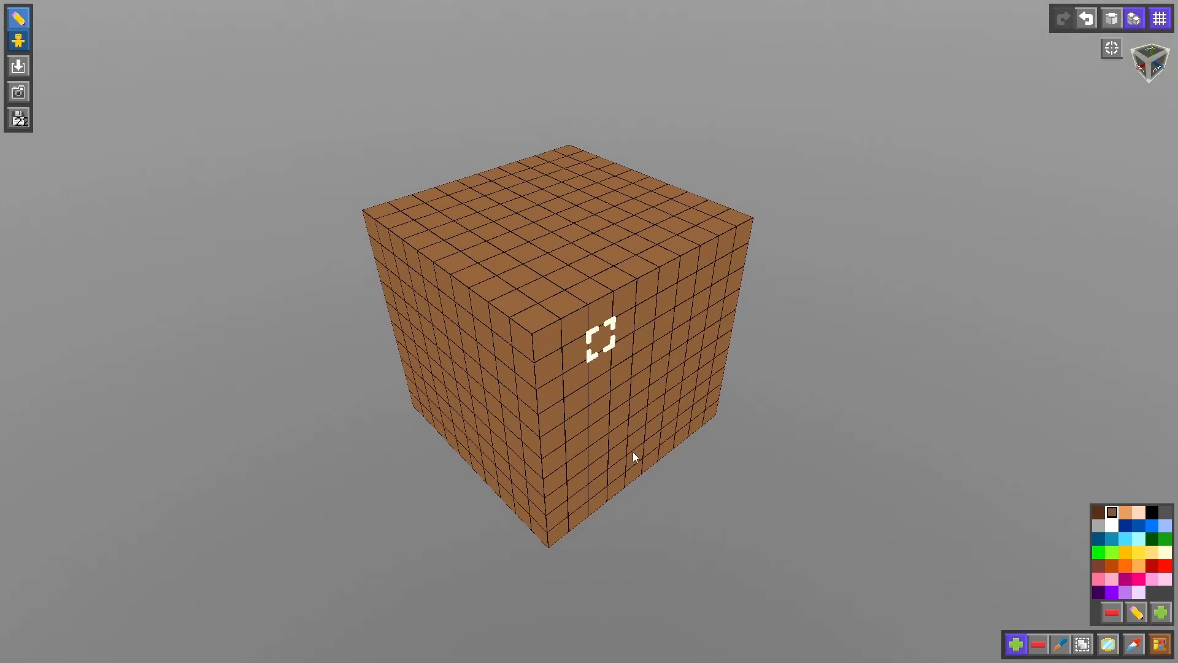
pyautogui.moveTo(634, 456); pyautogui.dragTo(838, 391, button='middle')
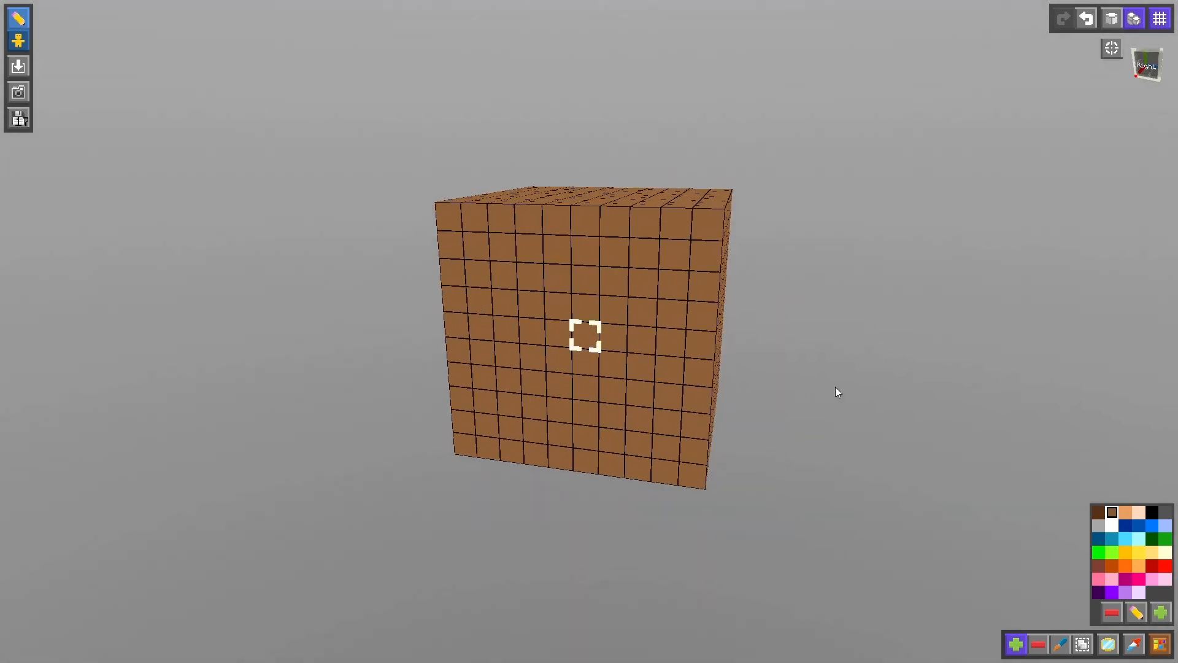
pyautogui.click(1109, 27)
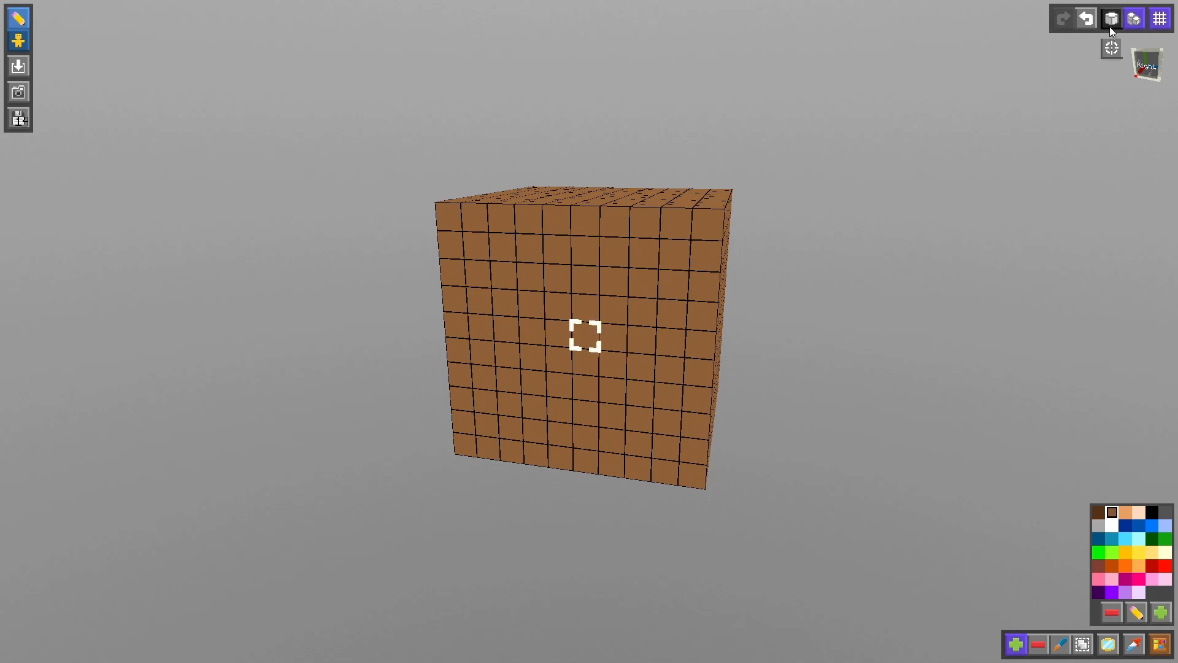
pyautogui.click(1138, 513)
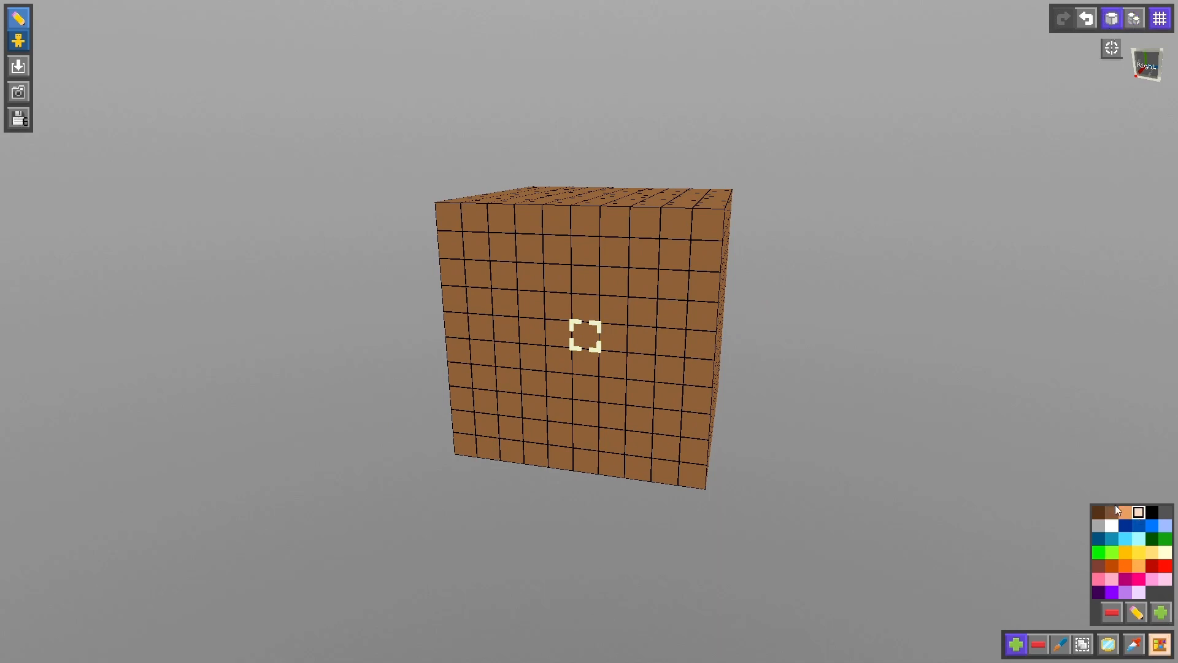
pyautogui.moveTo(589, 446); pyautogui.dragTo(580, 367)
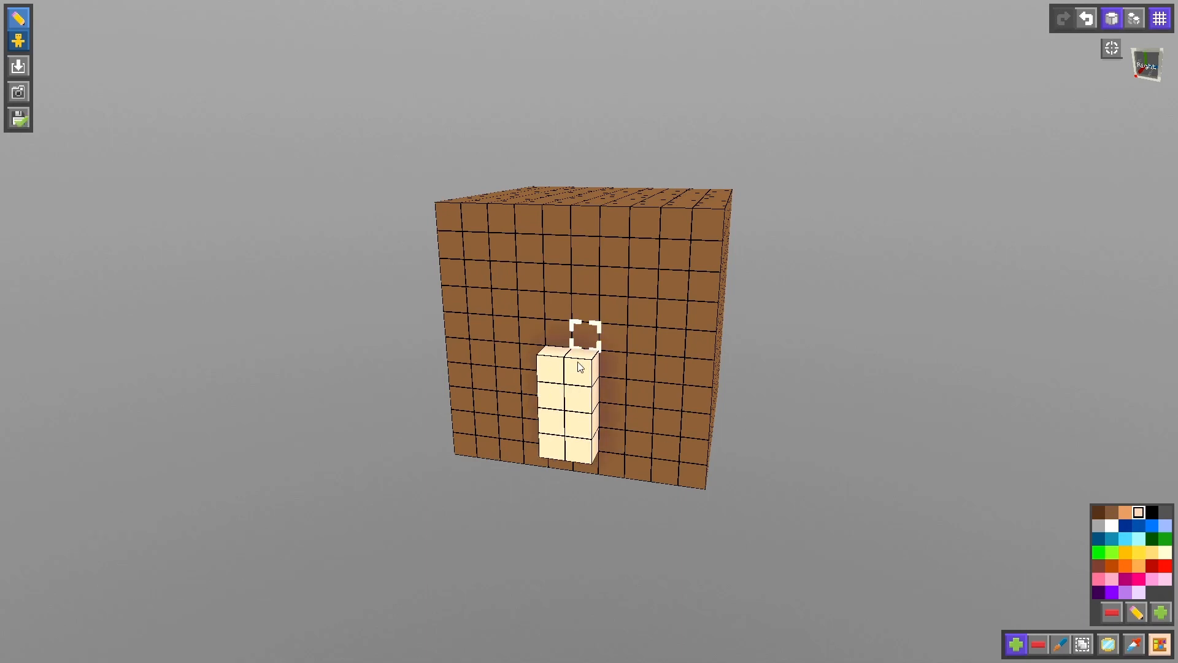
pyautogui.click(1133, 20)
pyautogui.click(569, 422)
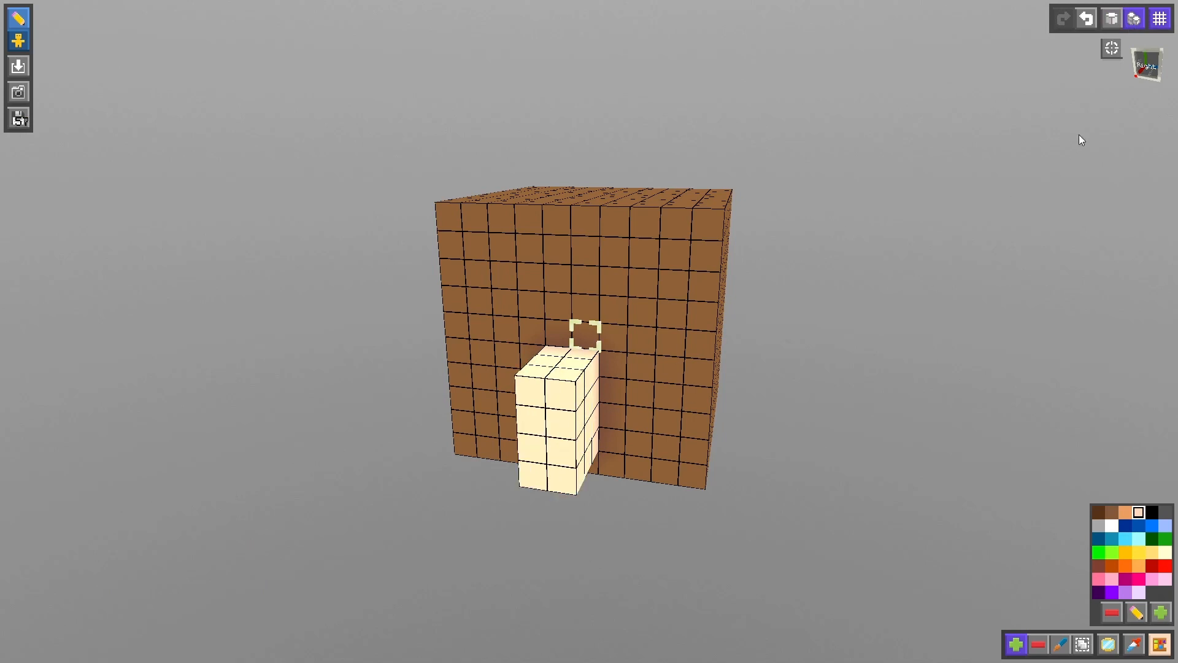
# - Paint the two top front cubes of the snout black in one-cube mode to form the nose
pyautogui.click(1112, 19)
pyautogui.click(1153, 512)
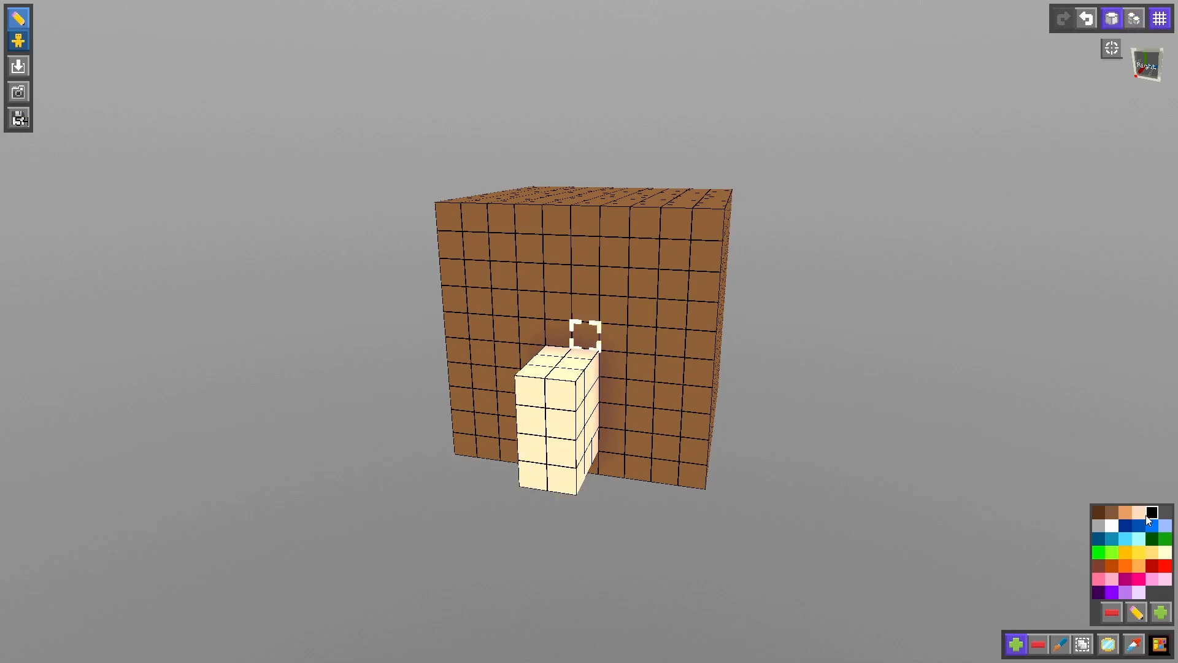
pyautogui.click(1062, 646)
pyautogui.click(531, 396)
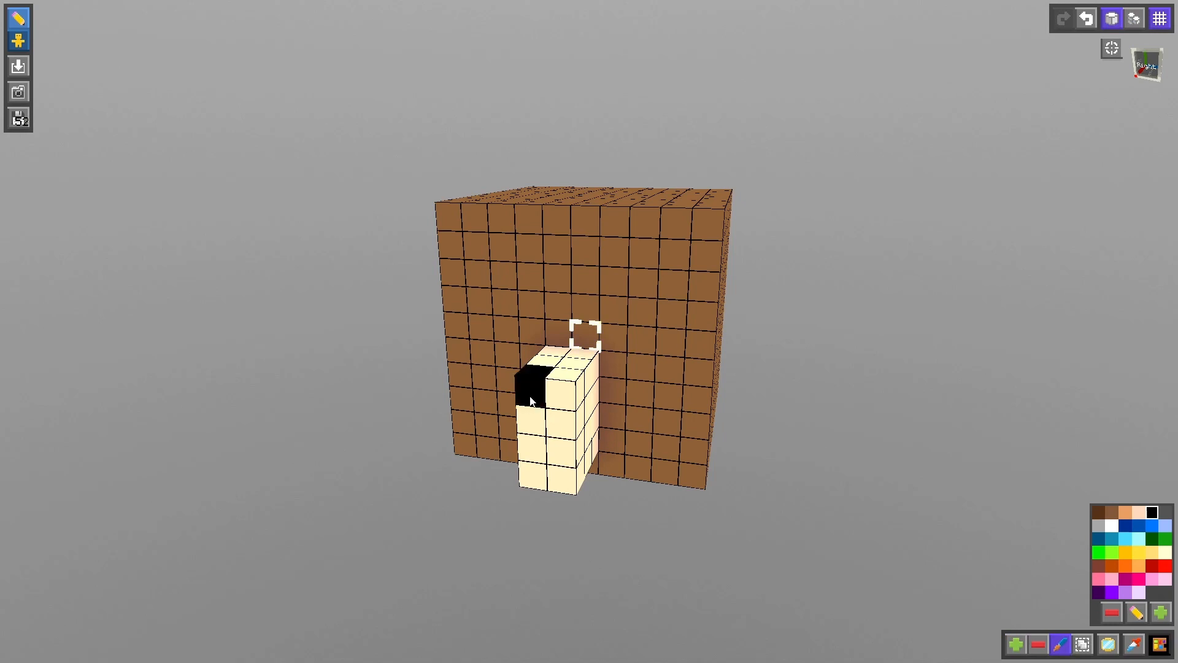
pyautogui.click(560, 395)
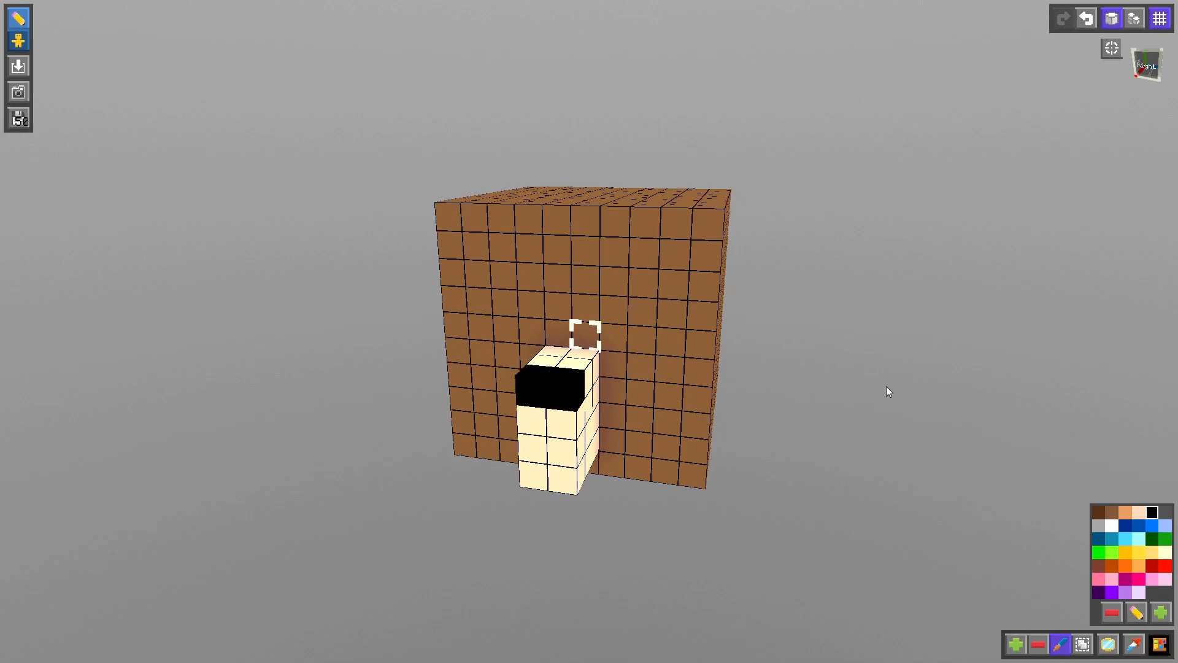
# - Paint two black eyes, each two by two cubes, on the front face above the snout, with one white cube in each
pyautogui.moveTo(886, 388); pyautogui.dragTo(671, 374, button='middle')
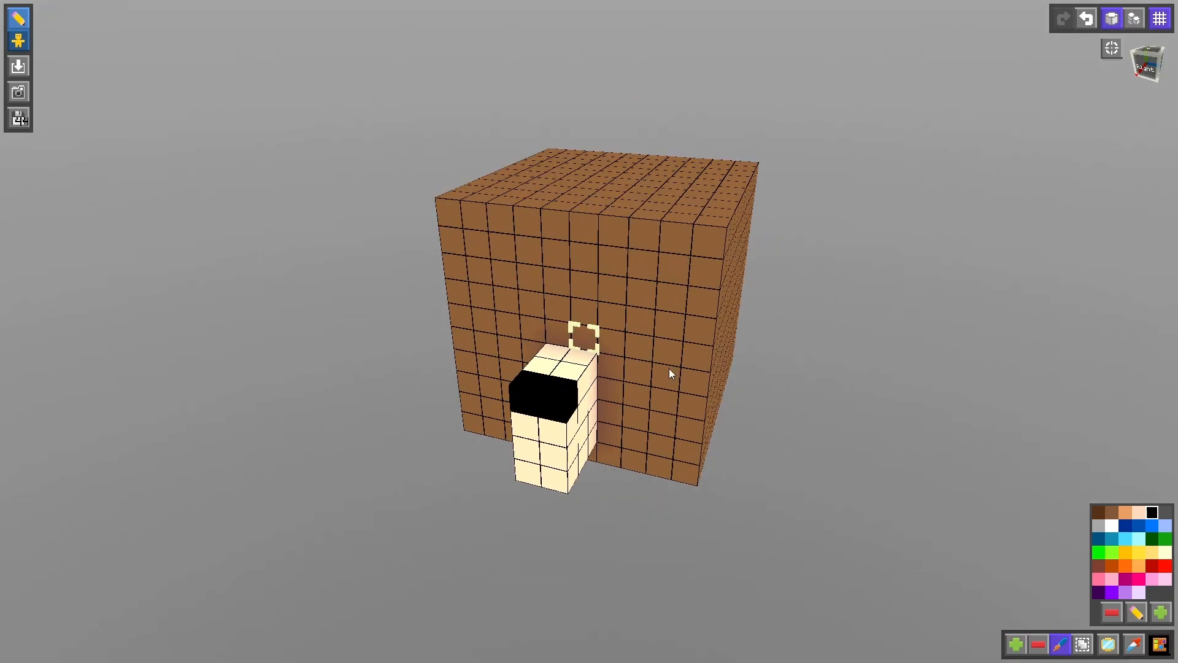
pyautogui.moveTo(613, 319)
pyautogui.mouseDown()
pyautogui.moveTo(624, 286)
pyautogui.moveTo(643, 287)
pyautogui.moveTo(642, 322)
pyautogui.mouseUp()
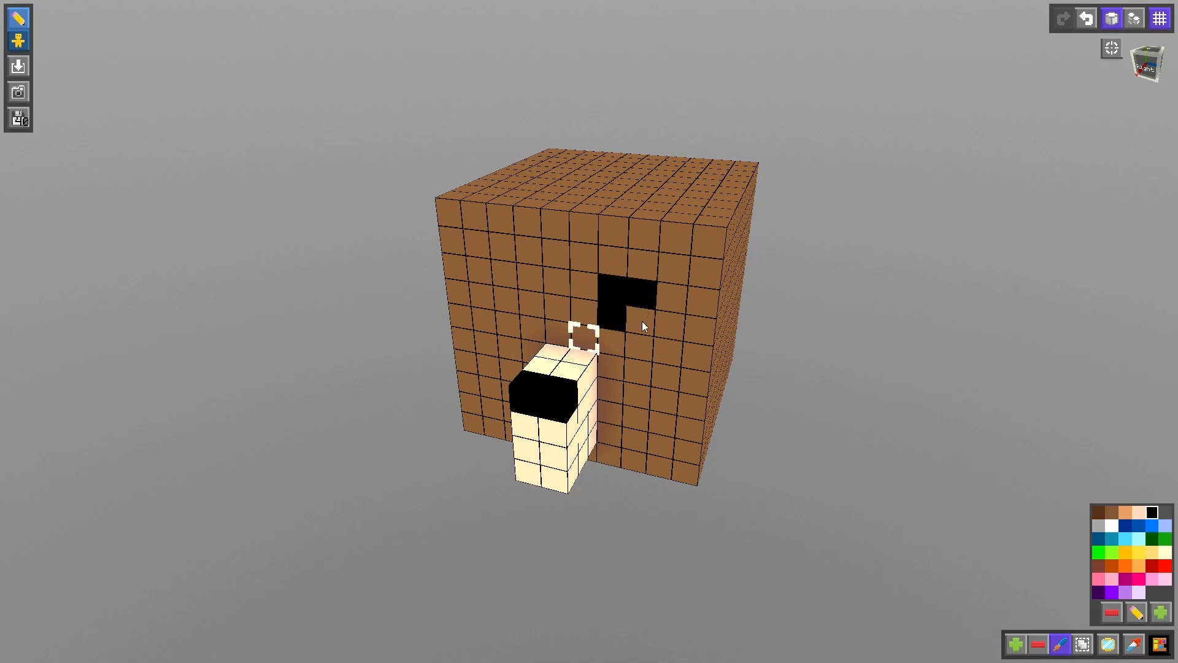
pyautogui.moveTo(501, 293)
pyautogui.mouseDown()
pyautogui.moveTo(506, 277)
pyautogui.moveTo(525, 278)
pyautogui.moveTo(531, 301)
pyautogui.mouseUp()
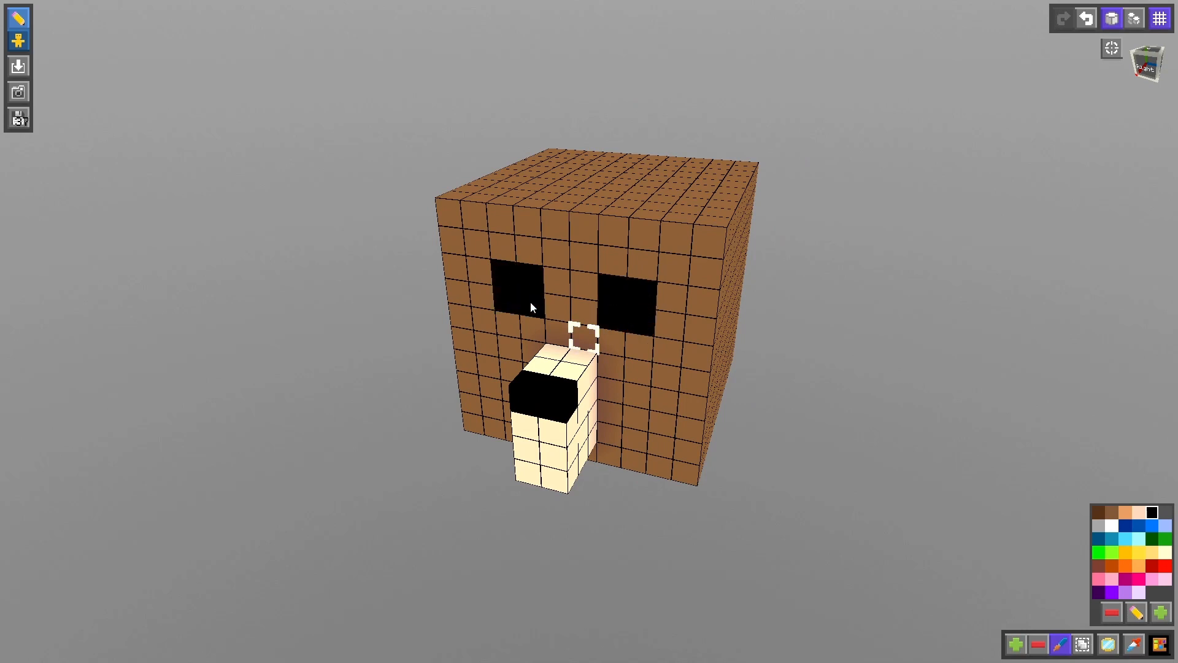
pyautogui.click(1110, 527)
pyautogui.click(642, 294)
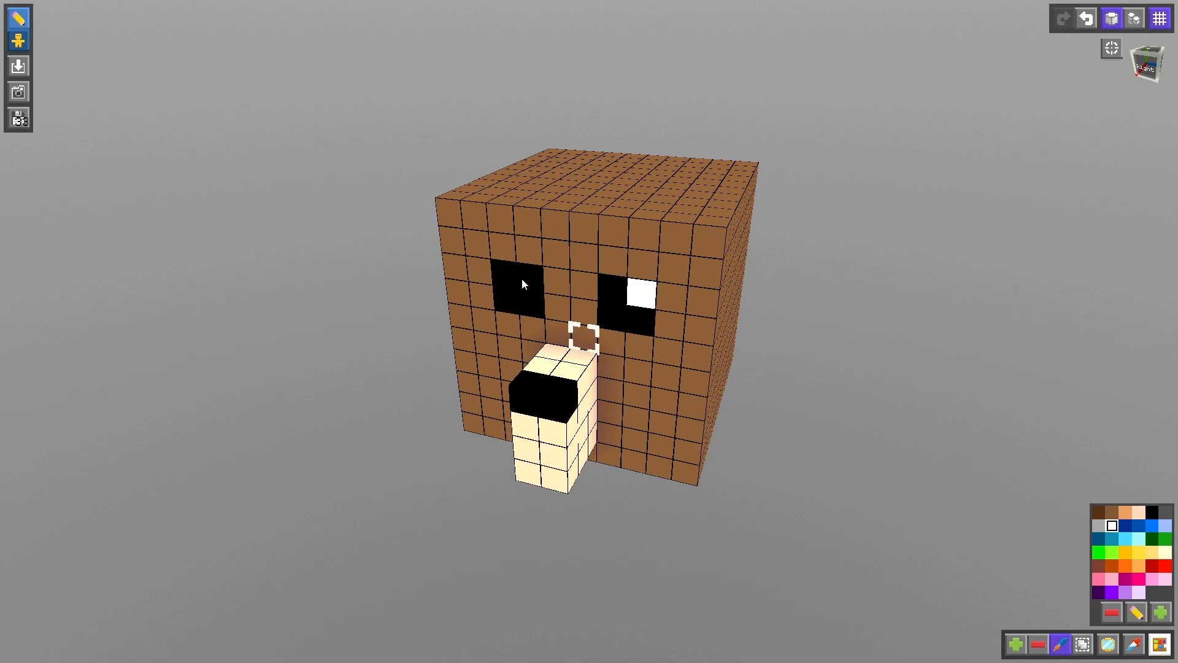
pyautogui.moveTo(802, 330)
pyautogui.mouseDown()
pyautogui.moveTo(854, 304)
pyautogui.moveTo(800, 323)
pyautogui.mouseUp()
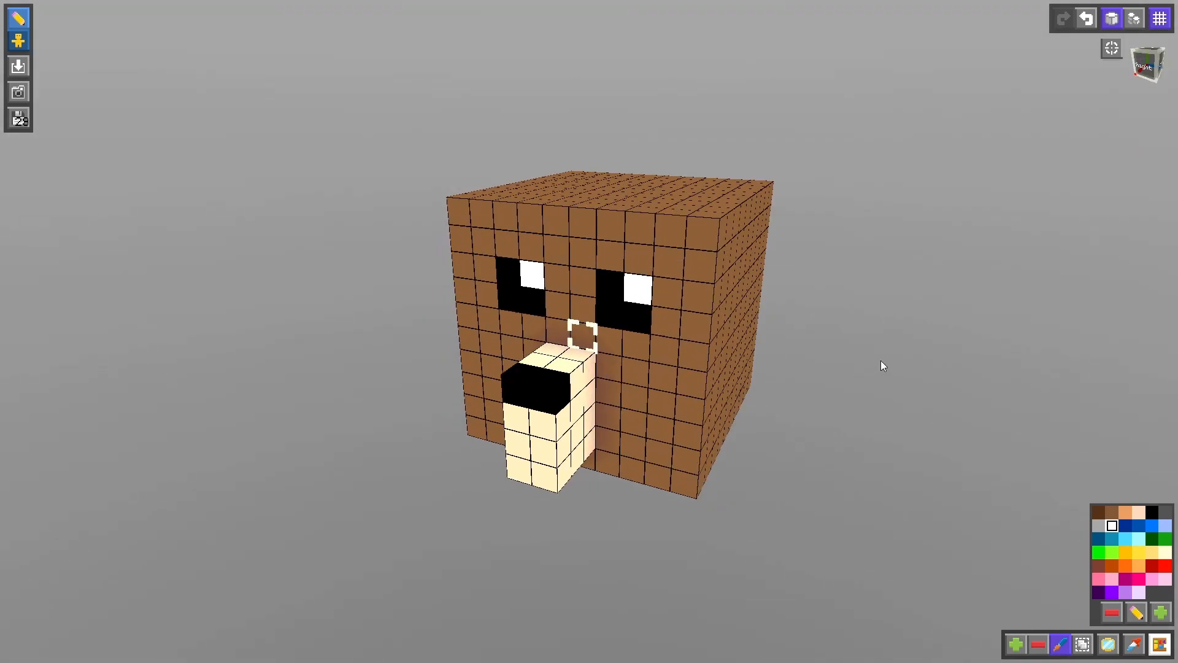
# - Build two brown ears four cubes wide, two deep and two high along the back edge of the head's top
pyautogui.moveTo(993, 248); pyautogui.dragTo(997, 492)
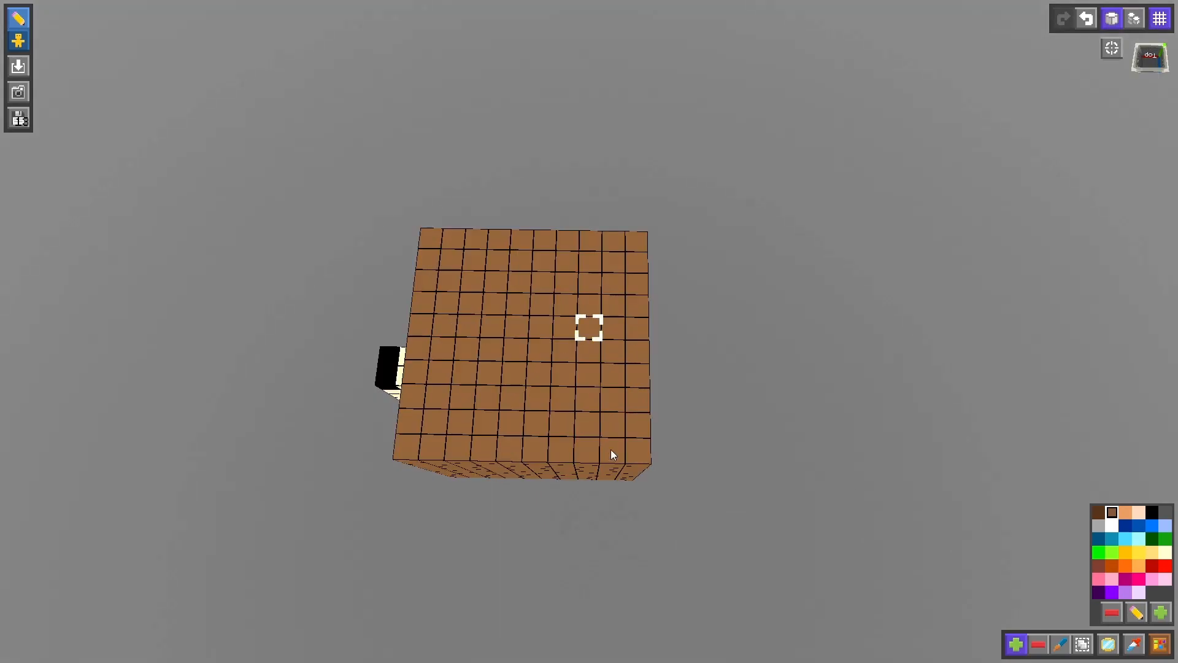
pyautogui.moveTo(612, 454)
pyautogui.mouseDown()
pyautogui.moveTo(613, 377)
pyautogui.moveTo(635, 370)
pyautogui.moveTo(636, 281)
pyautogui.moveTo(612, 307)
pyautogui.mouseUp()
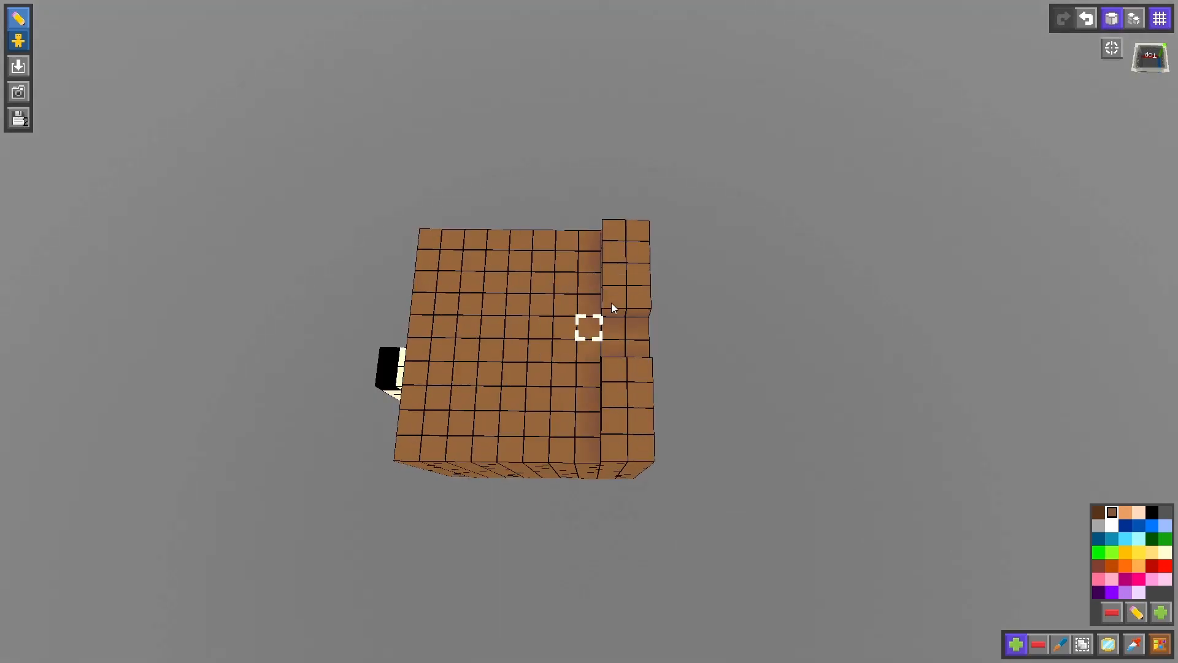
pyautogui.click(1140, 15)
pyautogui.click(641, 282)
pyautogui.click(647, 385)
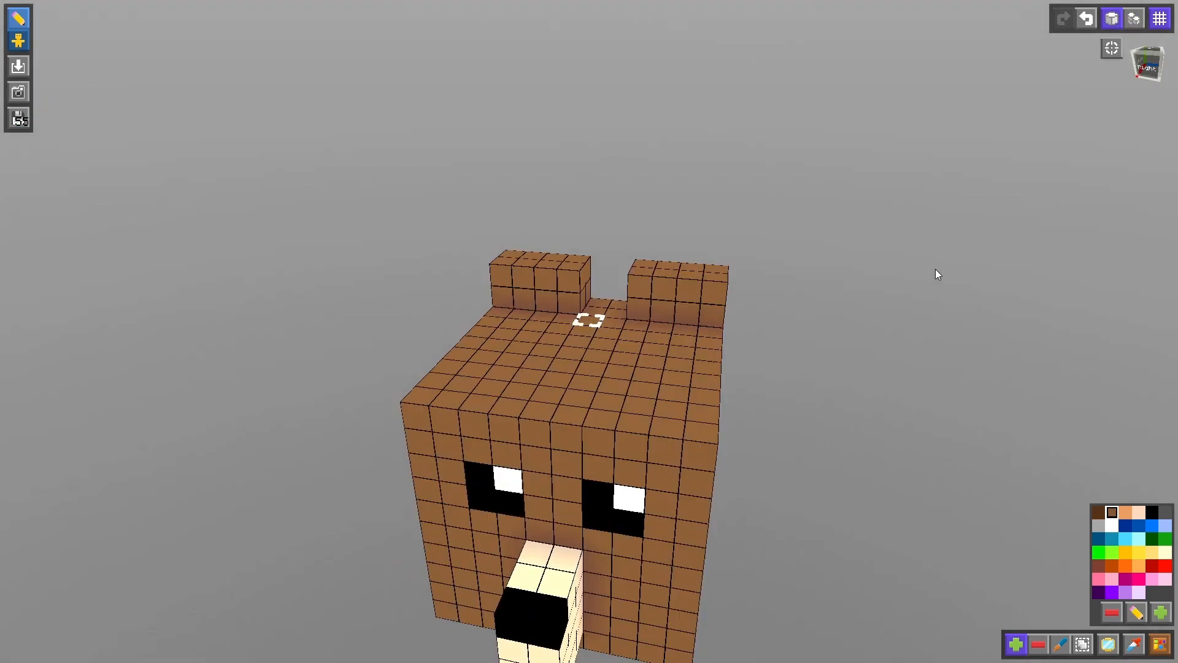
# - Paint the two lower middle cubes on the front of each ear light peach
pyautogui.click(1138, 512)
pyautogui.click(1061, 645)
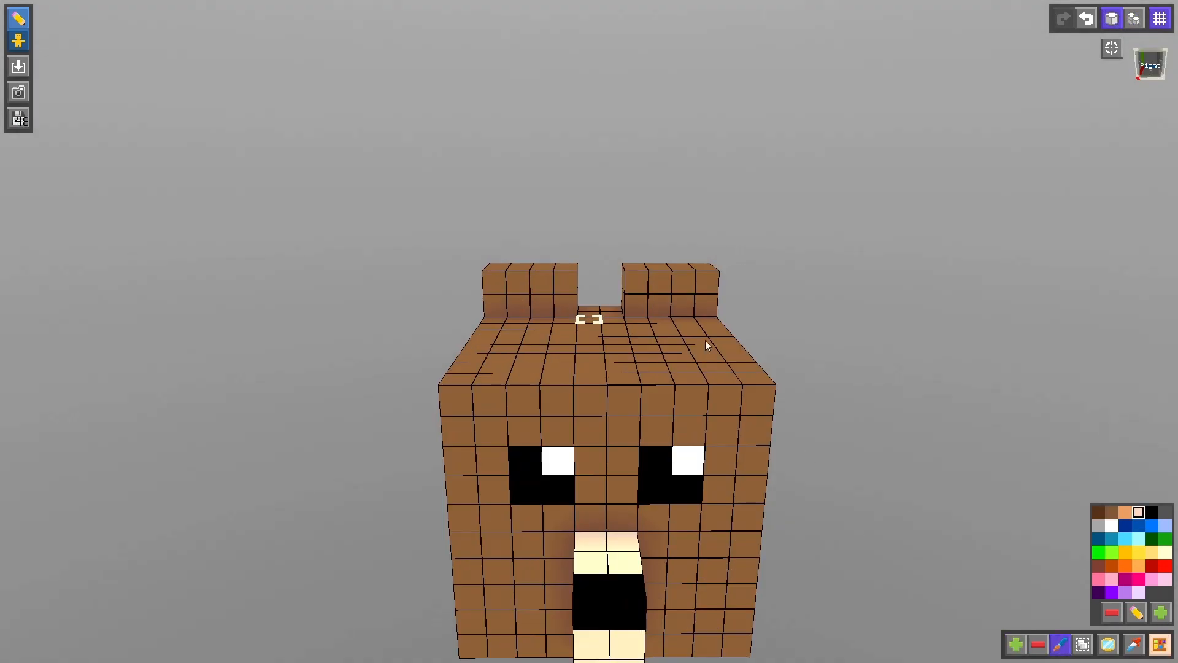
pyautogui.moveTo(682, 305); pyautogui.dragTo(659, 305)
pyautogui.moveTo(542, 305); pyautogui.dragTo(518, 305)
pyautogui.moveTo(957, 461); pyautogui.dragTo(902, 461)
pyautogui.scroll(-4, 903, 448)
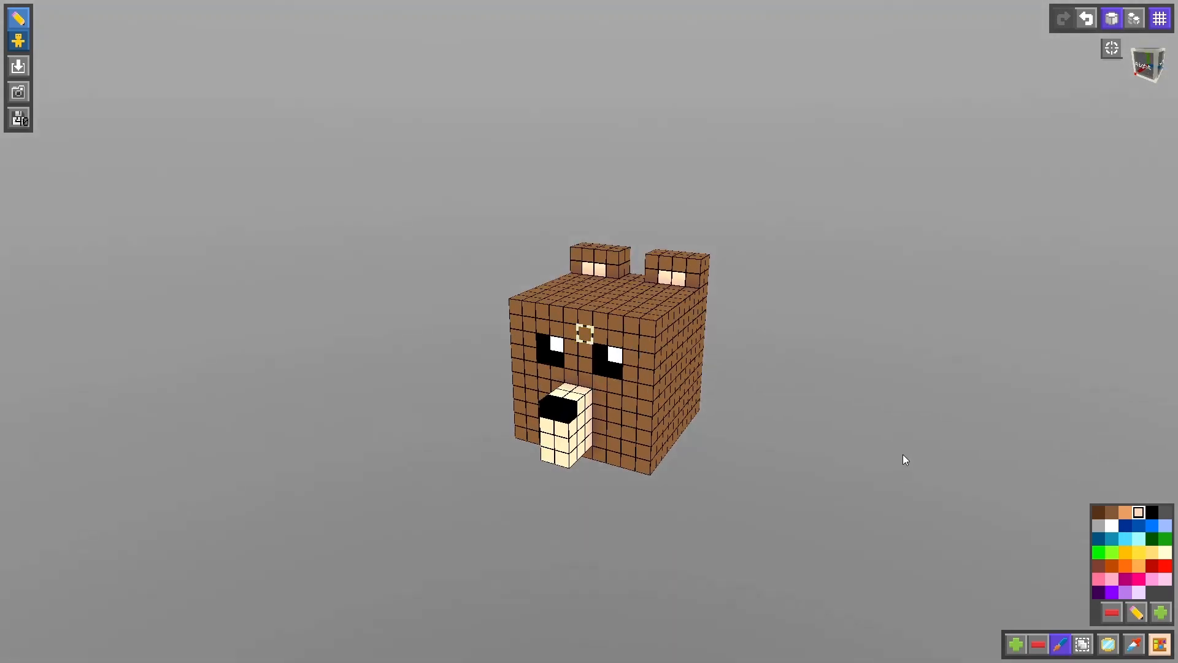
# - Hide the cube grid to check the finished bear head, and leave the item editor for the main menu
pyautogui.click(1161, 20)
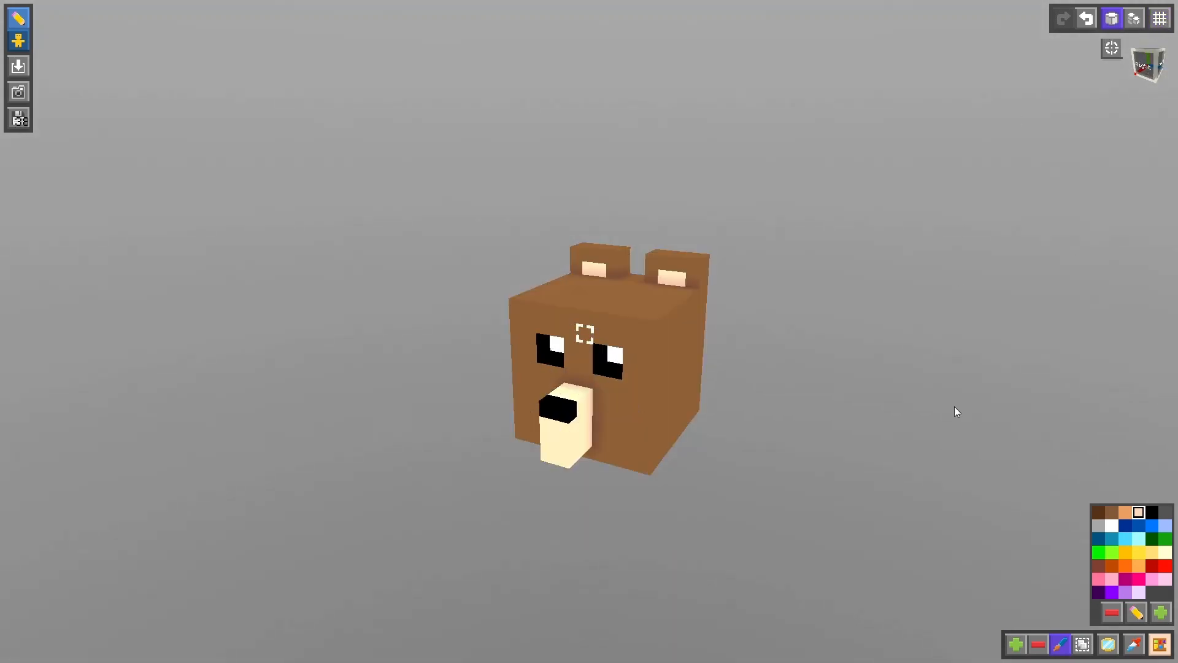
pyautogui.scroll(2, 955, 406)
pyautogui.moveTo(987, 405); pyautogui.dragTo(1011, 395)
pyautogui.moveTo(1093, 394); pyautogui.dragTo(949, 403, button='middle')
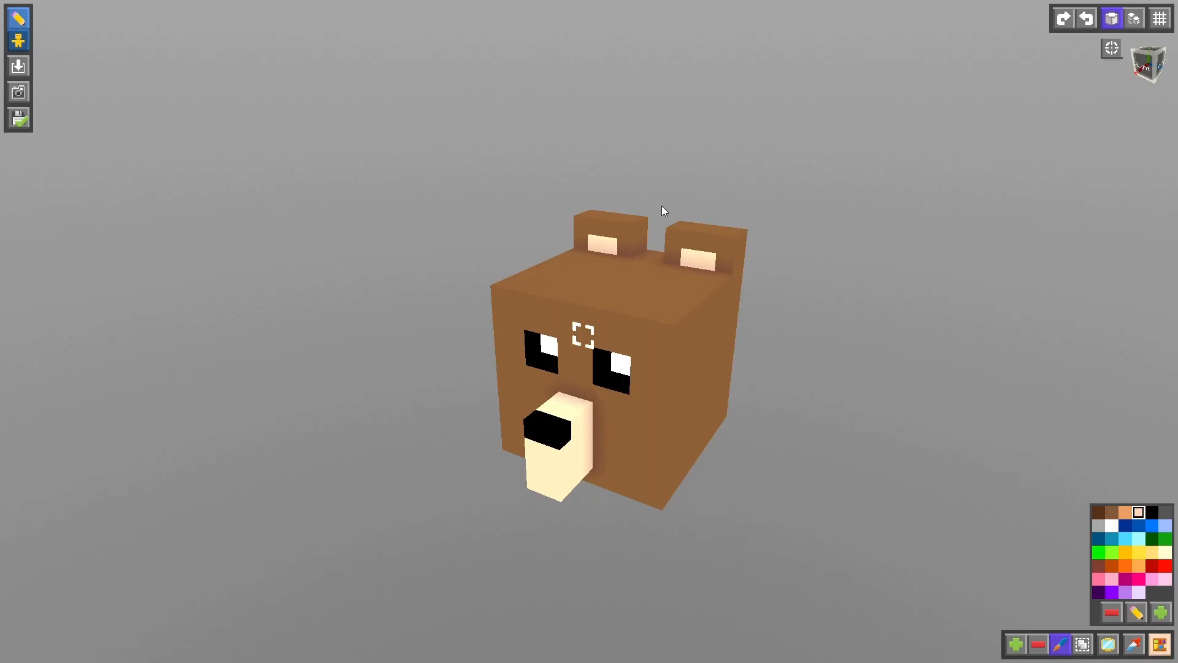
pyautogui.press('Escape')
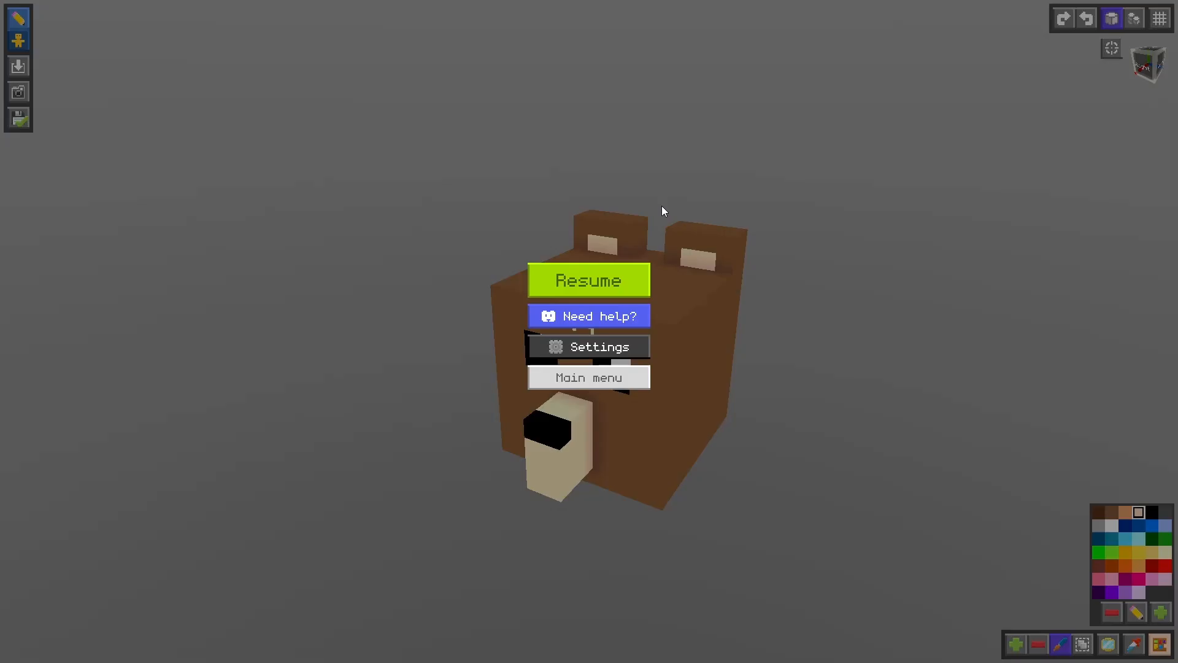
pyautogui.click(601, 380)
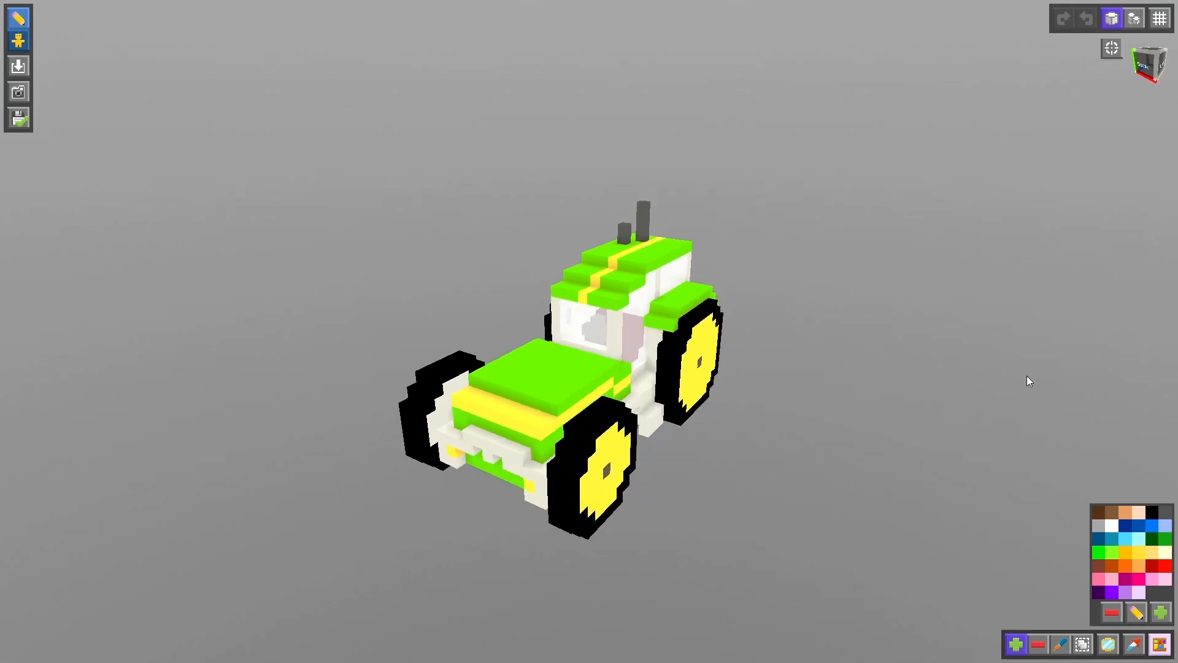
pyautogui.moveTo(1006, 376); pyautogui.dragTo(375, 390)
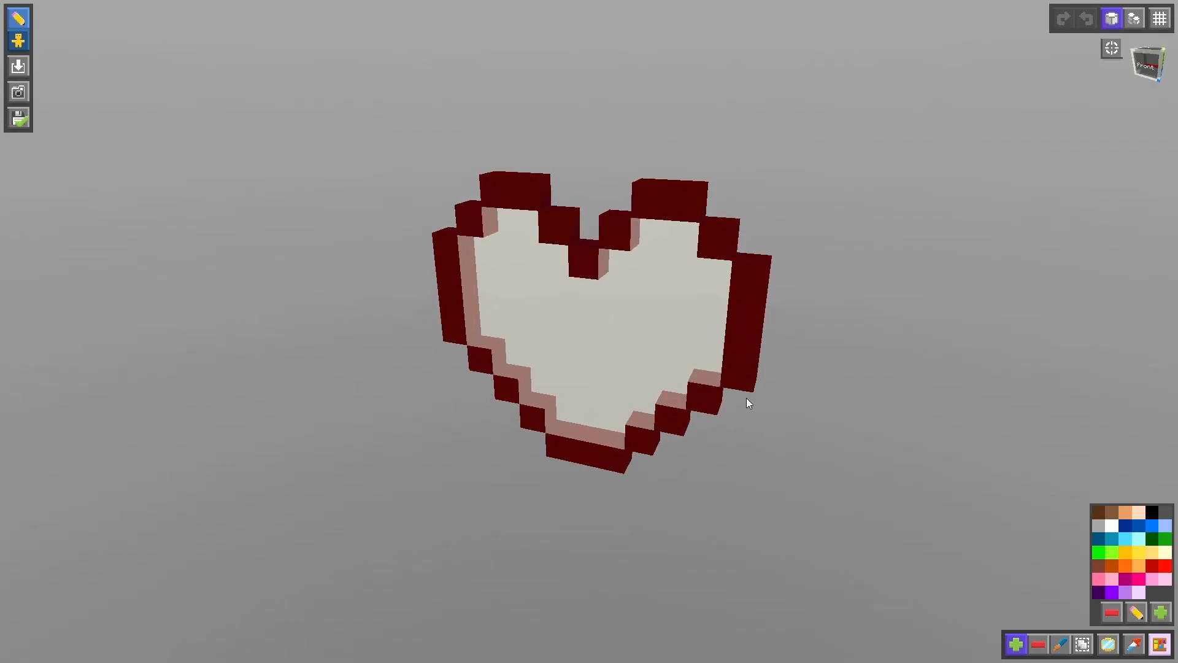
pyautogui.moveTo(747, 399); pyautogui.dragTo(436, 415)
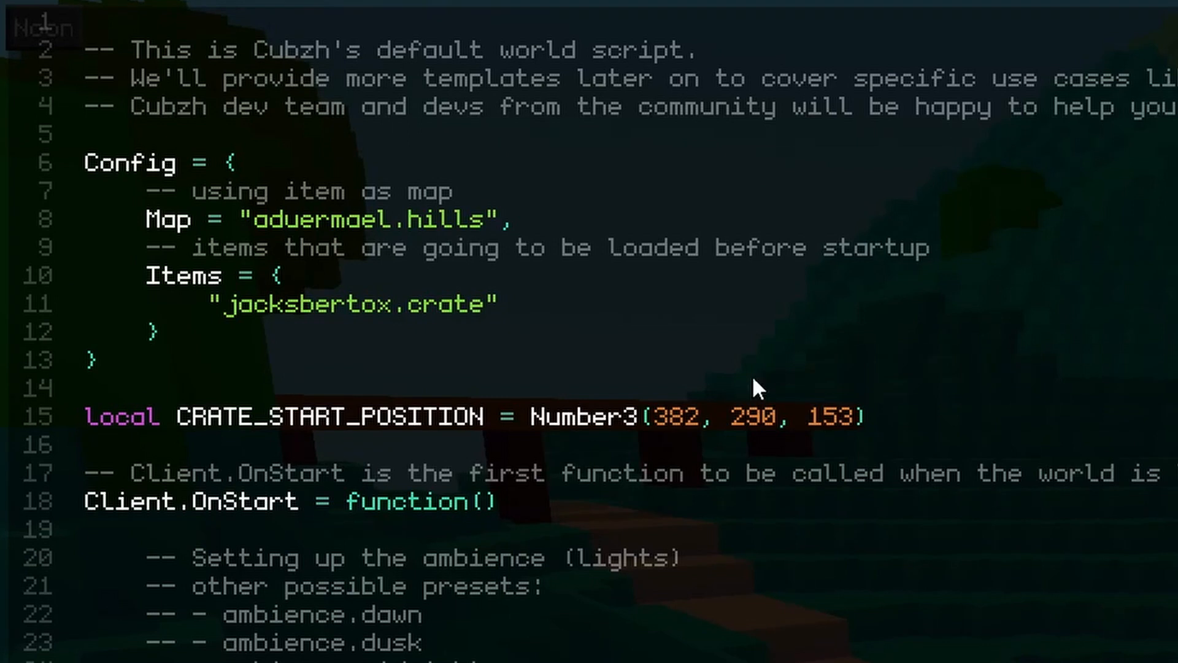
# - Add the copied bearhead item reference as a quoted entry after the crate in the world script's Items list
pyautogui.click(654, 301)
pyautogui.write(',')
pyautogui.press('Return')
pyautogui.write('"')
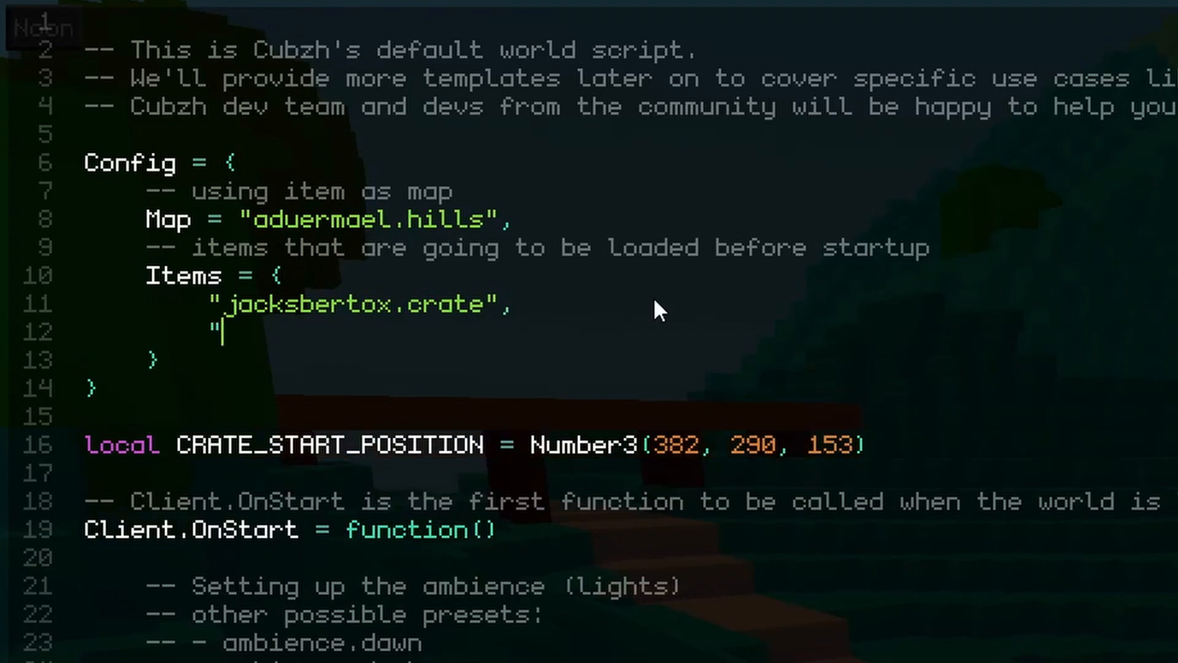
pyautogui.write('minadune.bearhead')
pyautogui.write('"')
# - After the dropPlayer() call, create bearhead as a Shape of the imported item and add World:AddChild(bearhead)
pyautogui.scroll(-15, 653, 299)
pyautogui.click(652, 295)
pyautogui.press('Return')
pyautogui.press('Return')
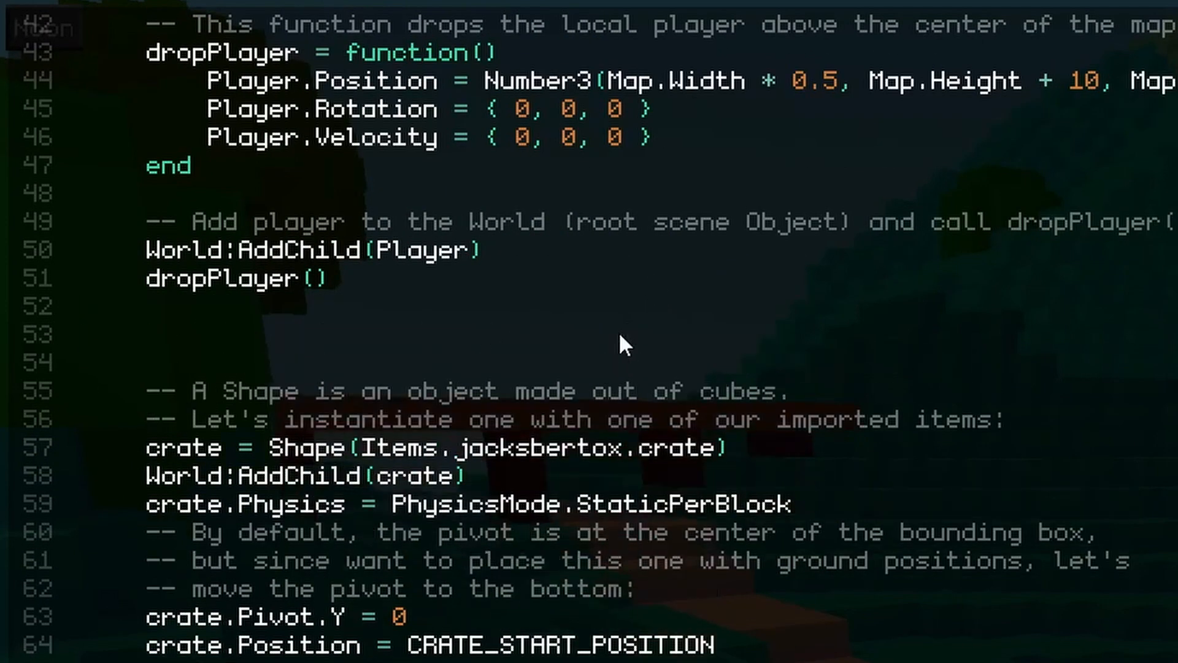
pyautogui.write('bearhead = Shape(Items.minadune.bearhead)')
pyautogui.press('Return')
pyautogui.write('World:AddChild(bearhead)')
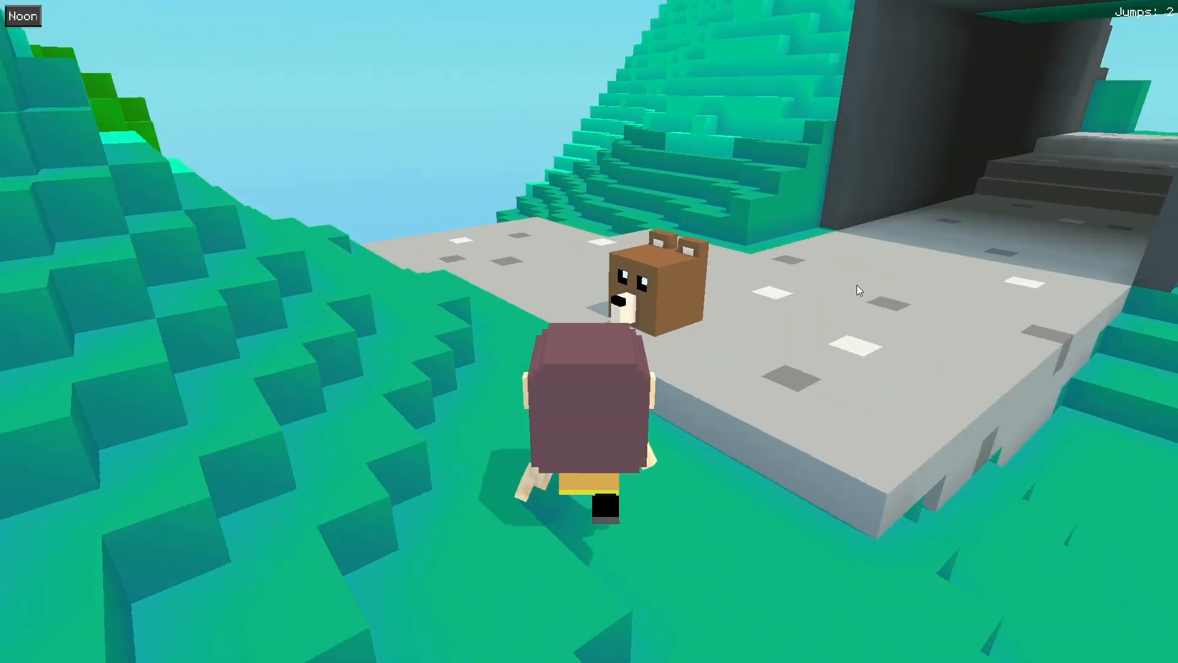
# - Walk the player up to the bear head in the world and examine it from different sides
pyautogui.moveTo(857, 284); pyautogui.dragTo(874, 285)
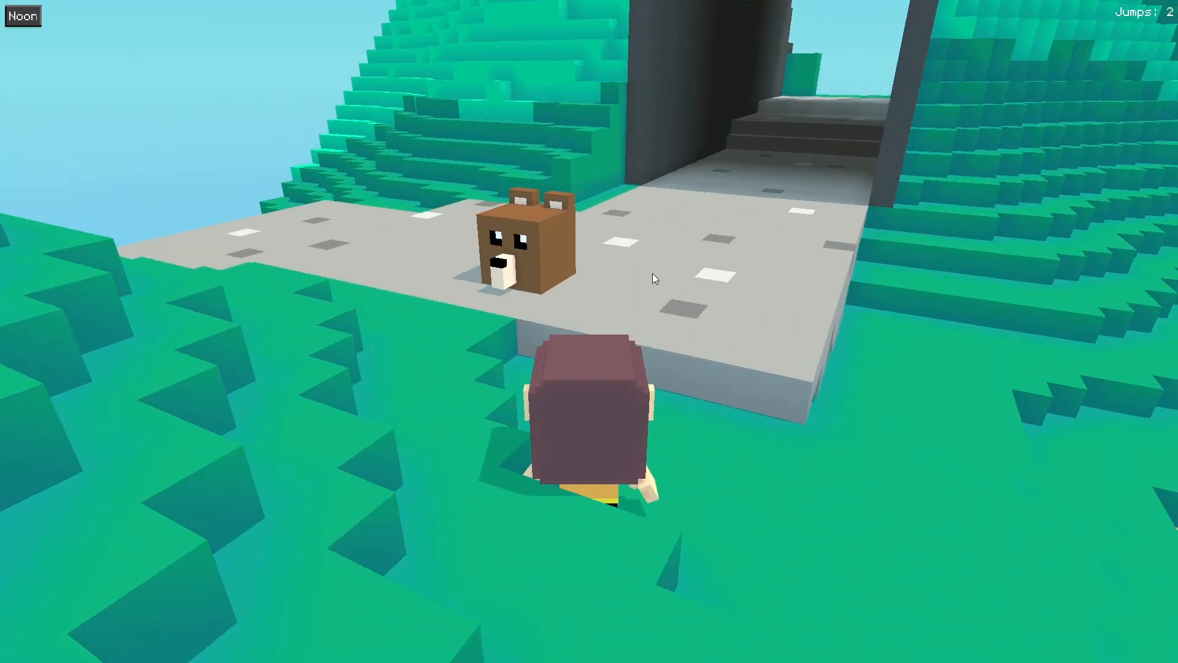
pyautogui.press('w')
pyautogui.press('space')
pyautogui.press('a')
pyautogui.press('d')
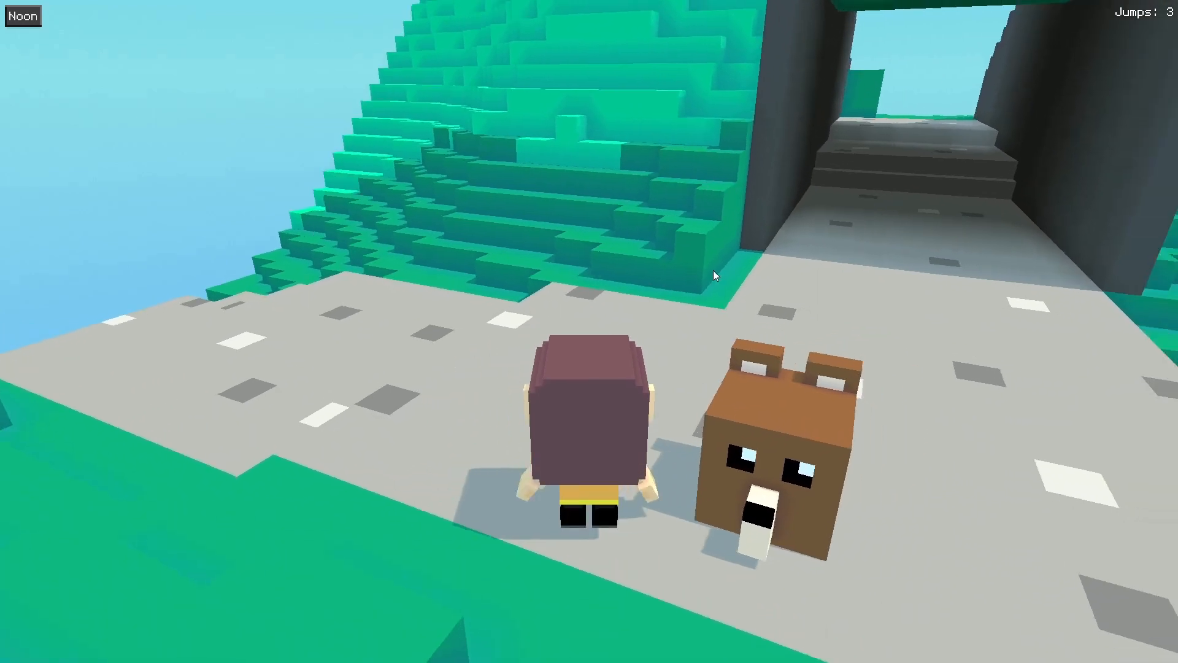
pyautogui.moveTo(713, 270); pyautogui.dragTo(765, 273)
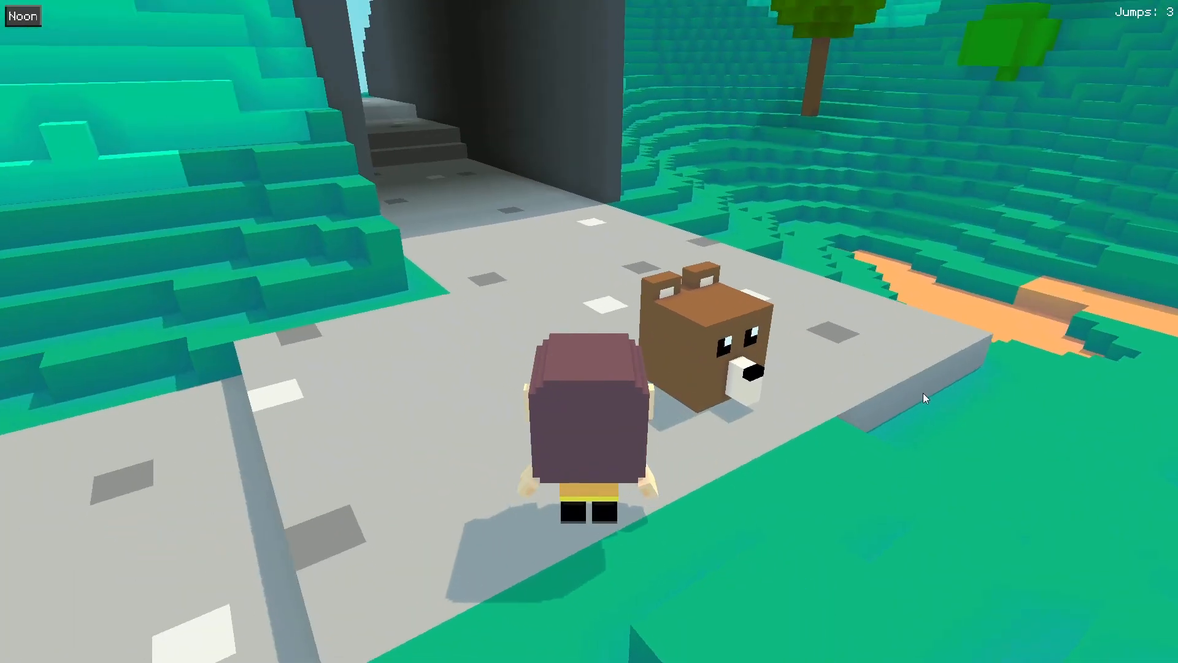